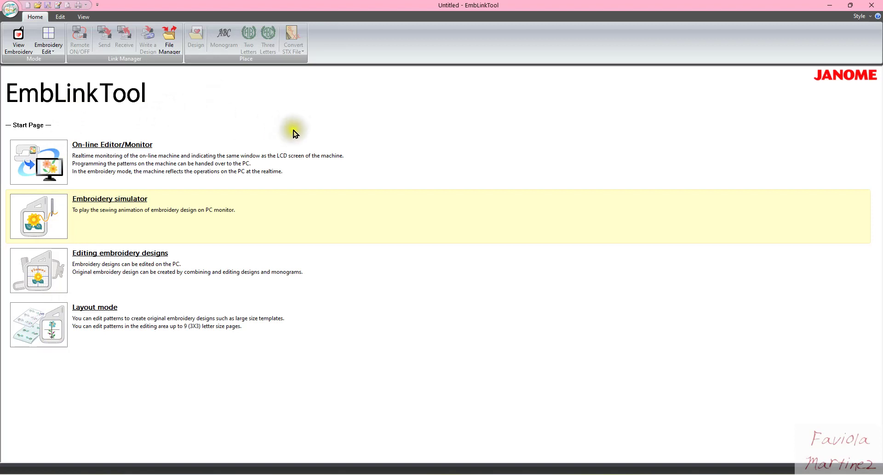
Set the sewing machine connection to USB in the connection settings
click(172, 40)
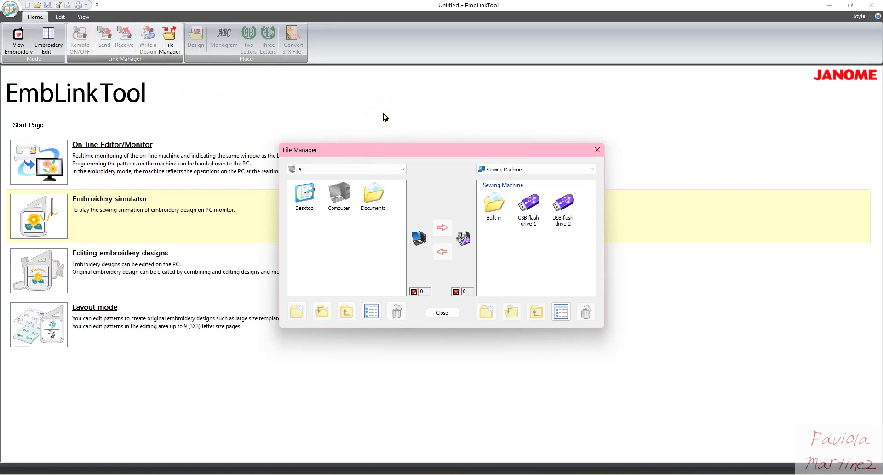
click(597, 150)
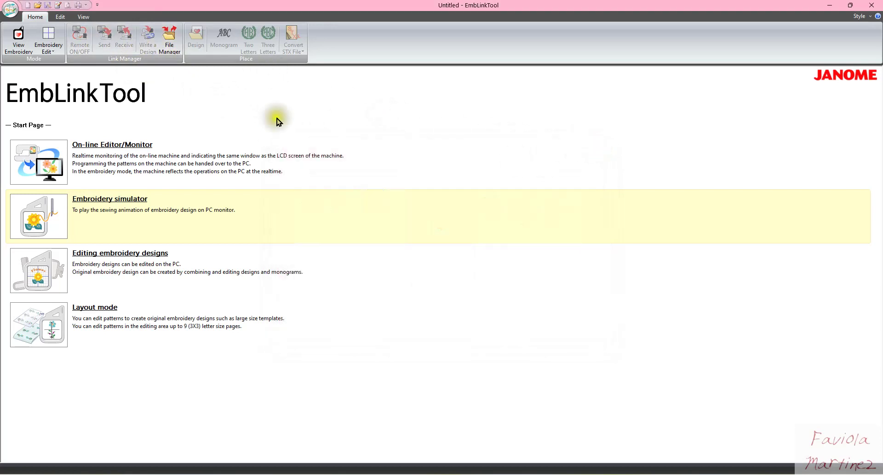
click(11, 10)
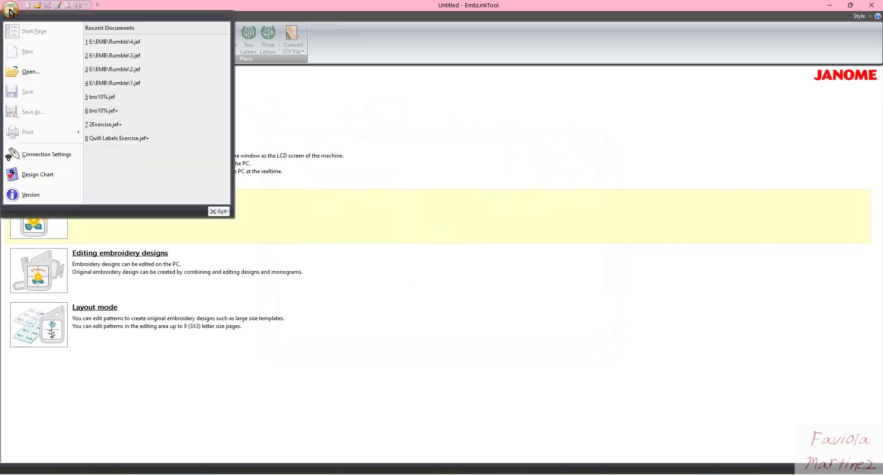
click(37, 159)
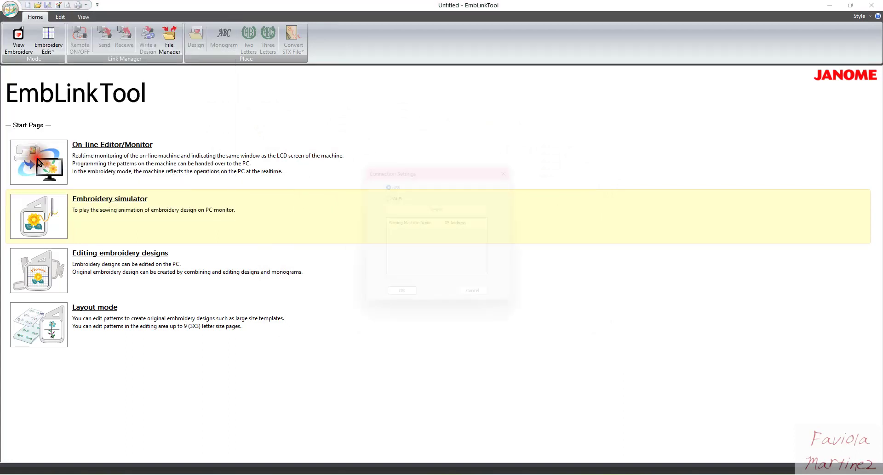
click(386, 183)
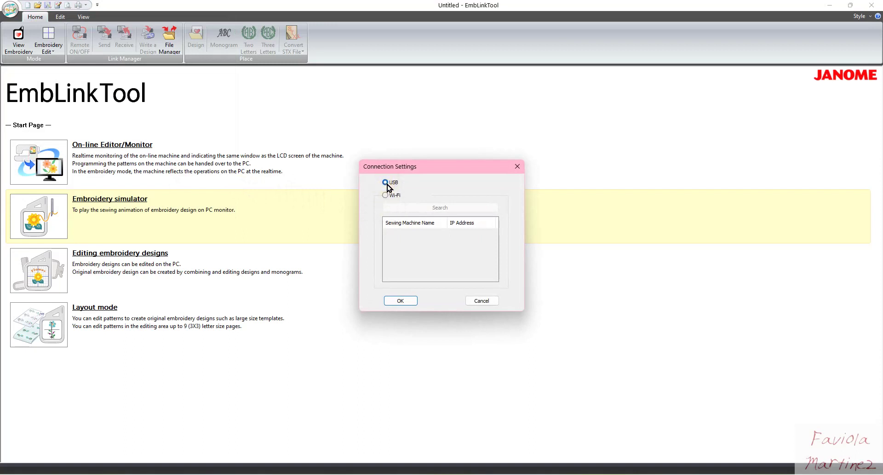
click(398, 302)
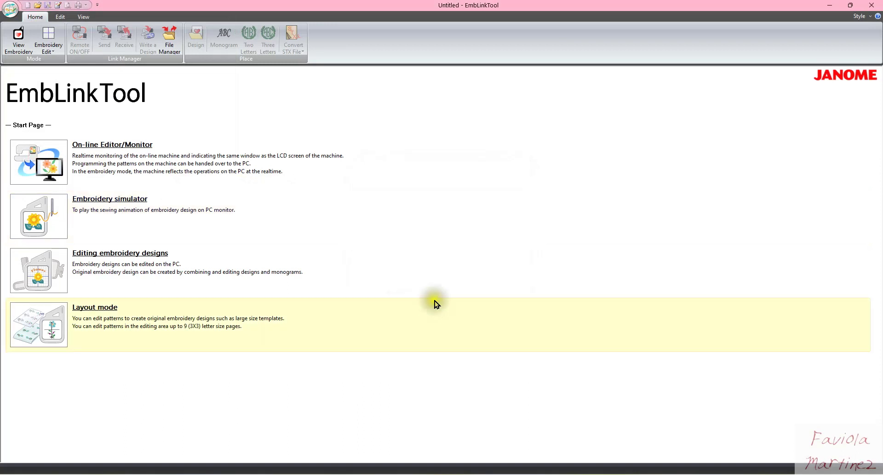
Open the File Manager, view the PC's Documents folder and return to the PC root
click(173, 41)
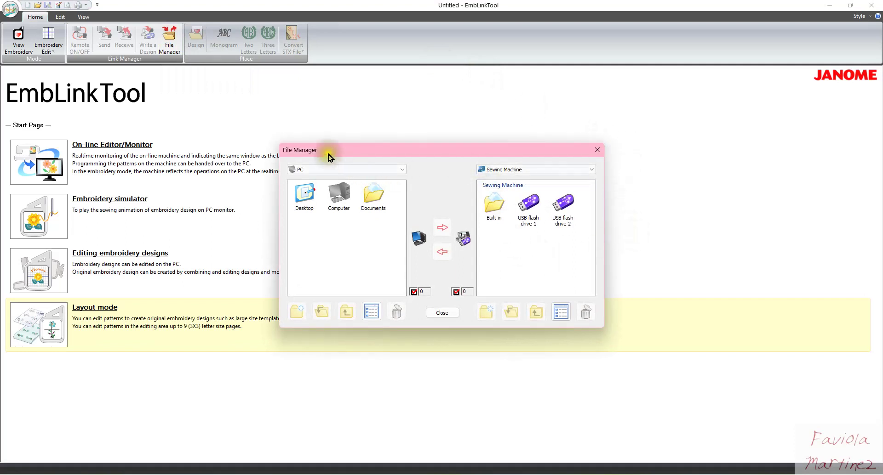
mouse_move(533, 471)
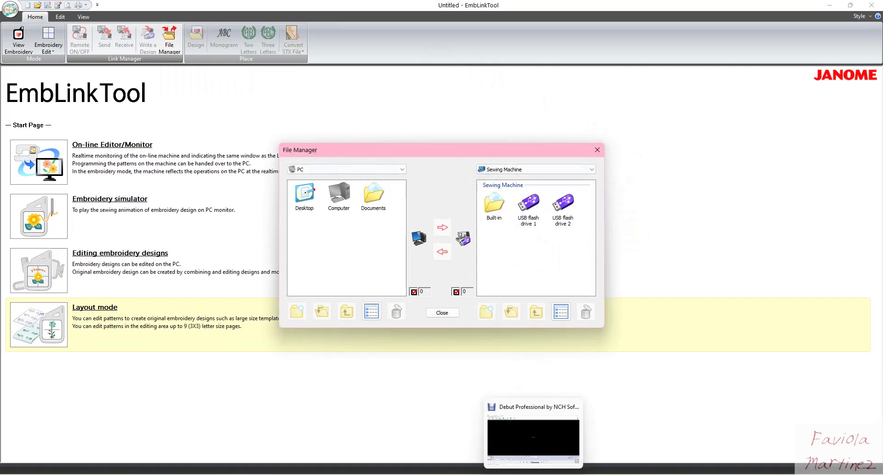
key(super)
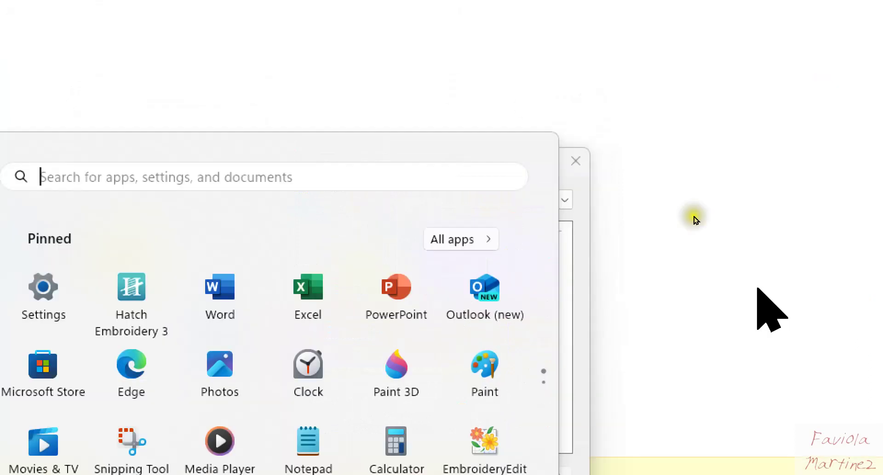
click(599, 147)
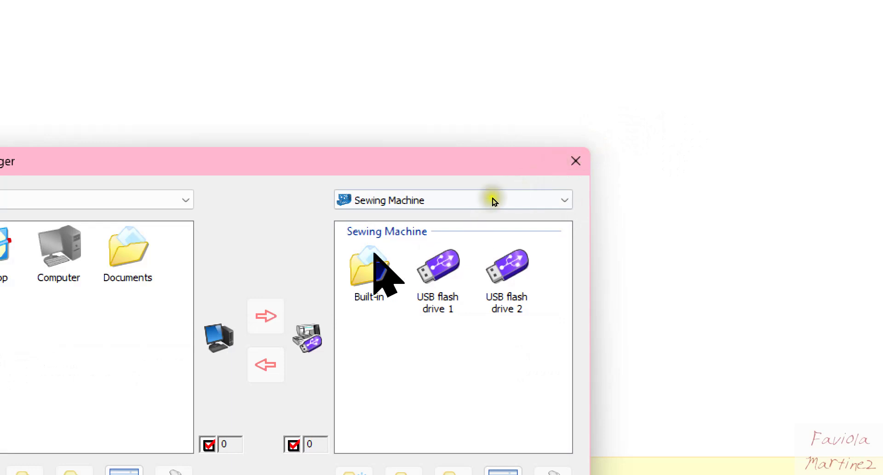
drag(205, 163, 348, 57)
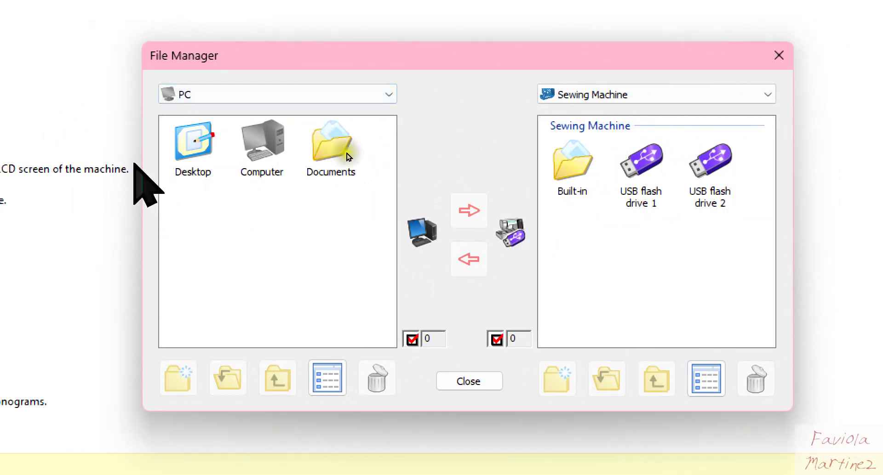
double_click(330, 136)
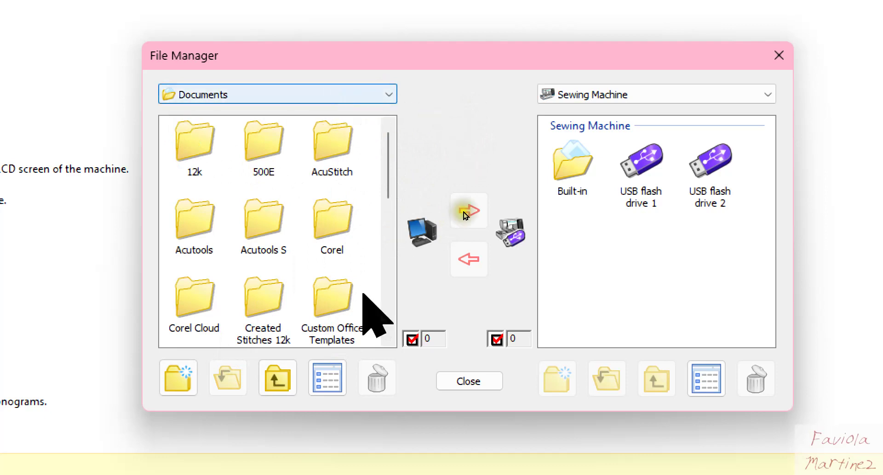
click(415, 257)
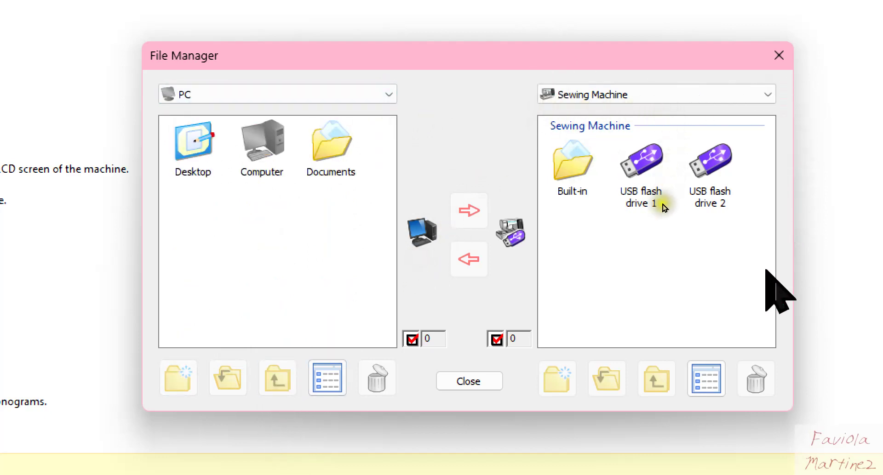
Open the sewing machine's Built-in memory and go to its EMB folder
click(579, 205)
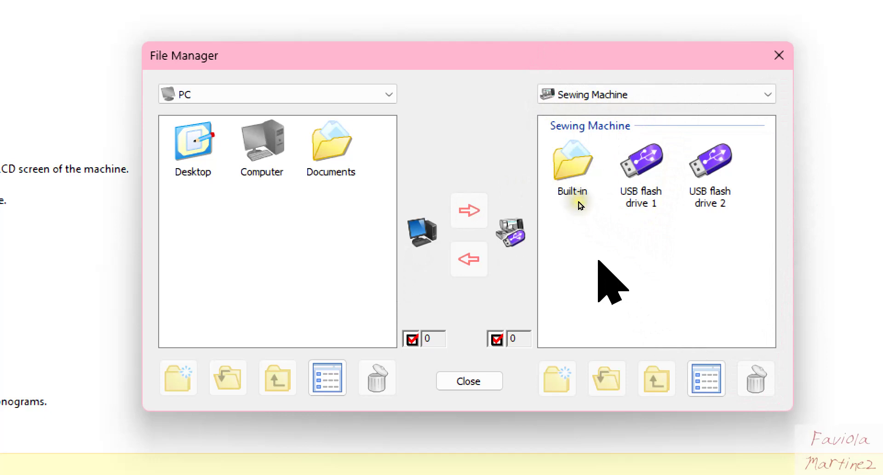
click(563, 213)
click(578, 150)
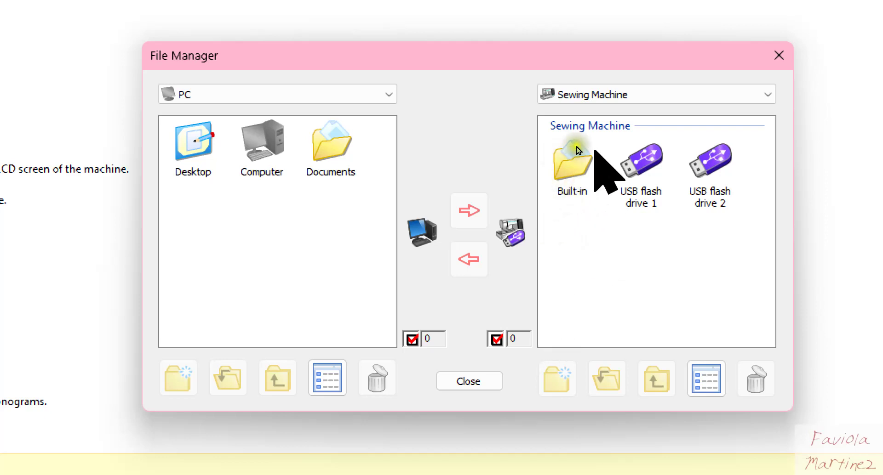
click(565, 153)
click(575, 146)
click(553, 141)
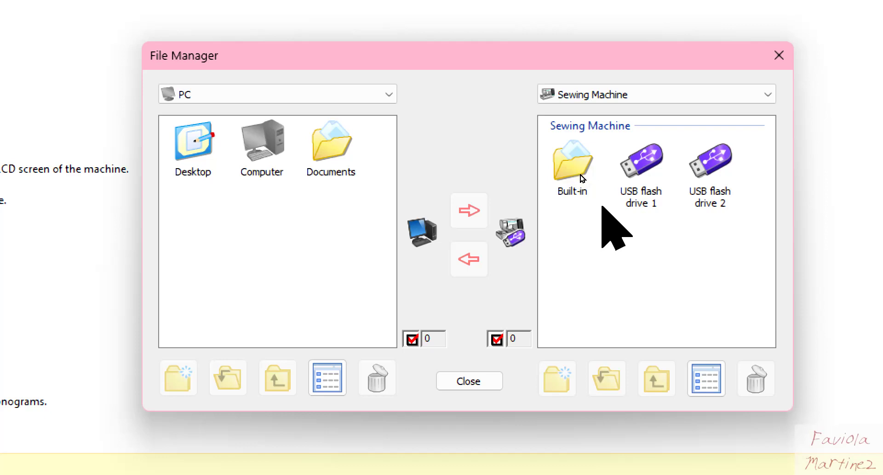
click(570, 159)
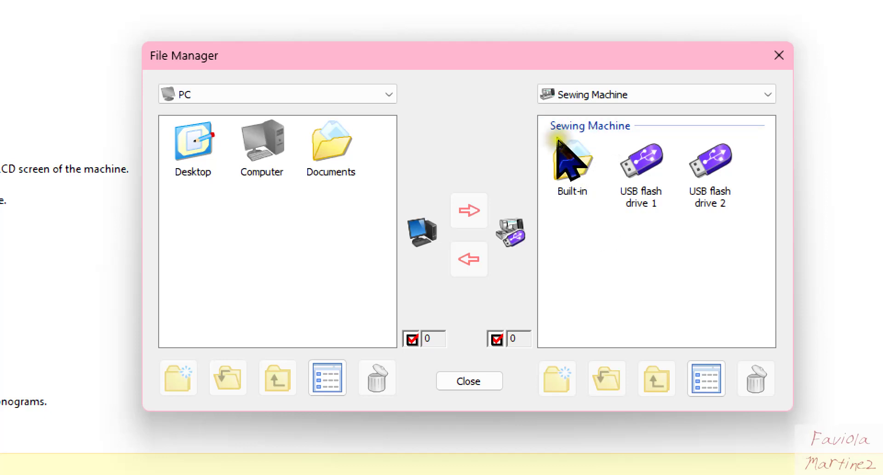
click(576, 173)
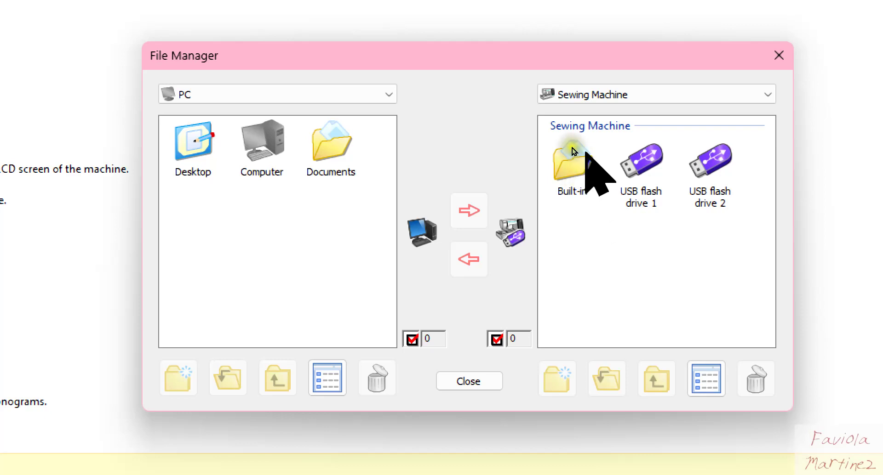
double_click(570, 159)
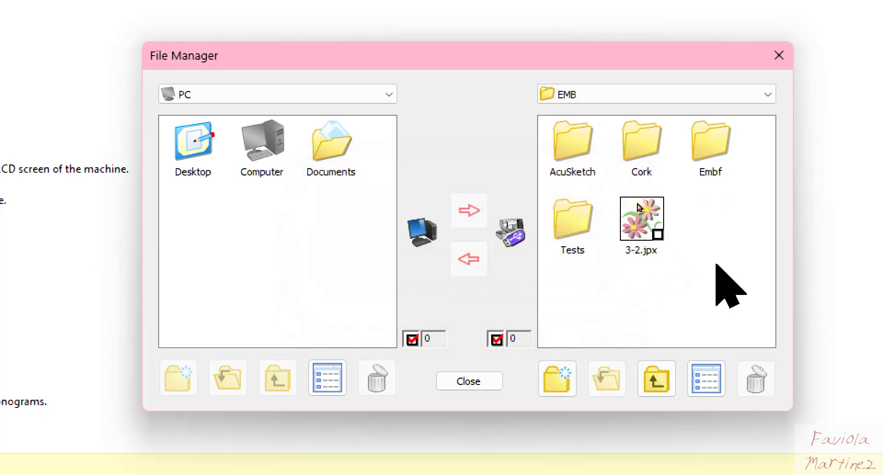
Select the 3-2.jpx design in the machine's EMB folder to view its thumbnail
click(632, 204)
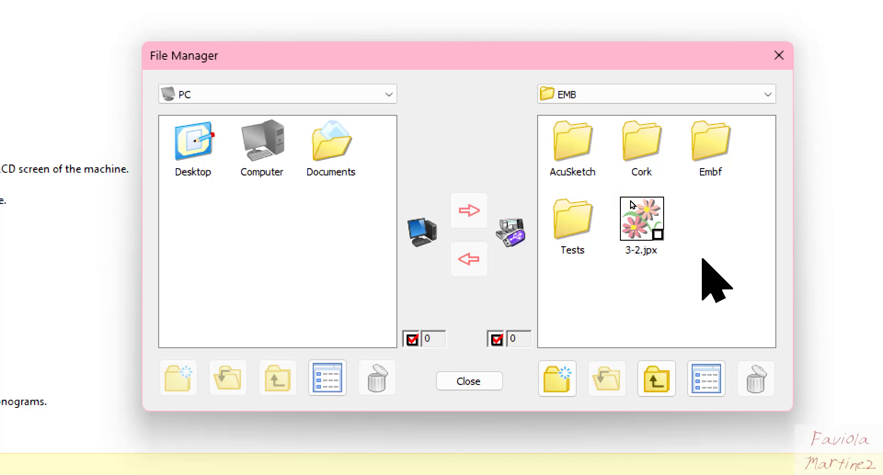
click(628, 204)
click(607, 219)
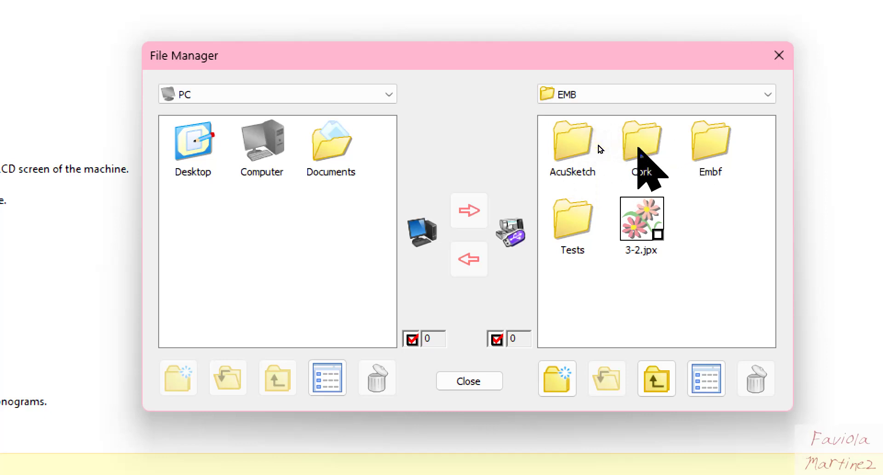
click(636, 208)
click(558, 207)
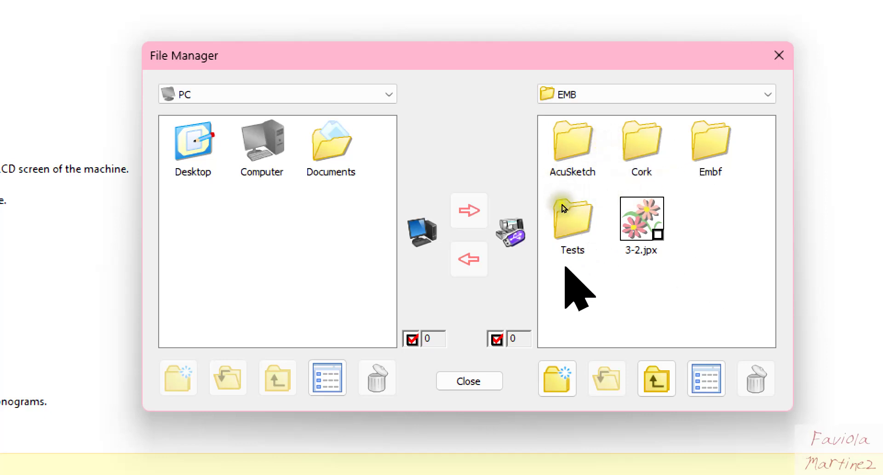
click(646, 141)
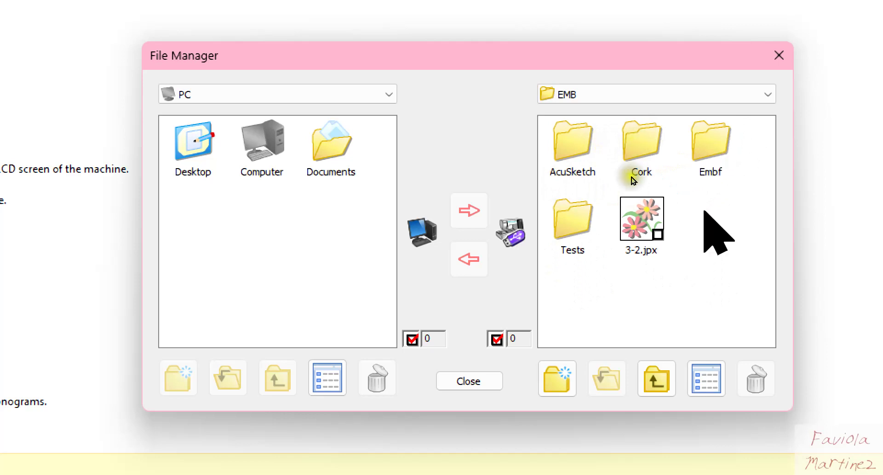
click(623, 124)
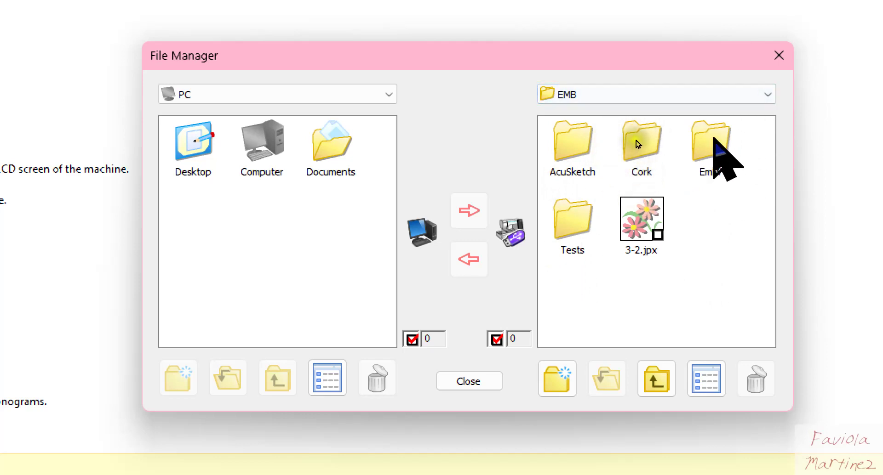
click(625, 203)
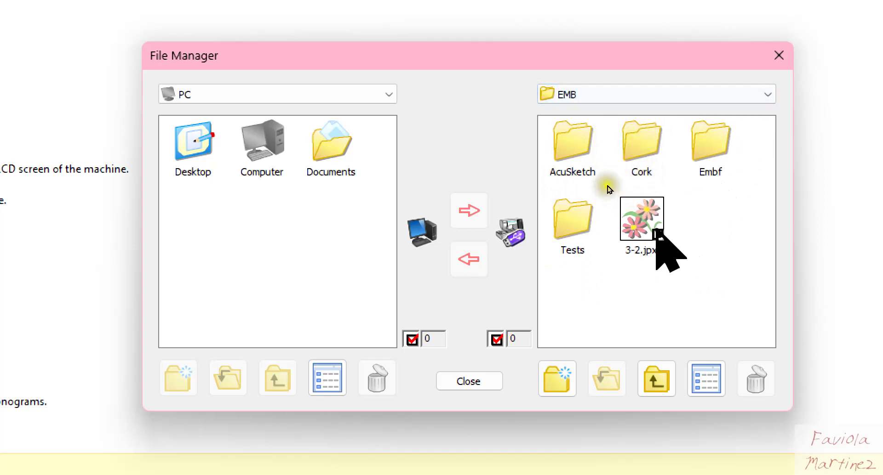
click(610, 192)
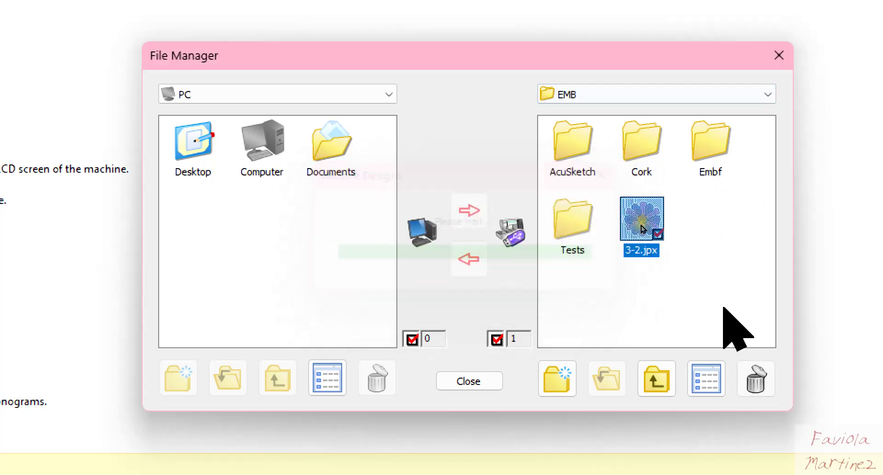
click(626, 205)
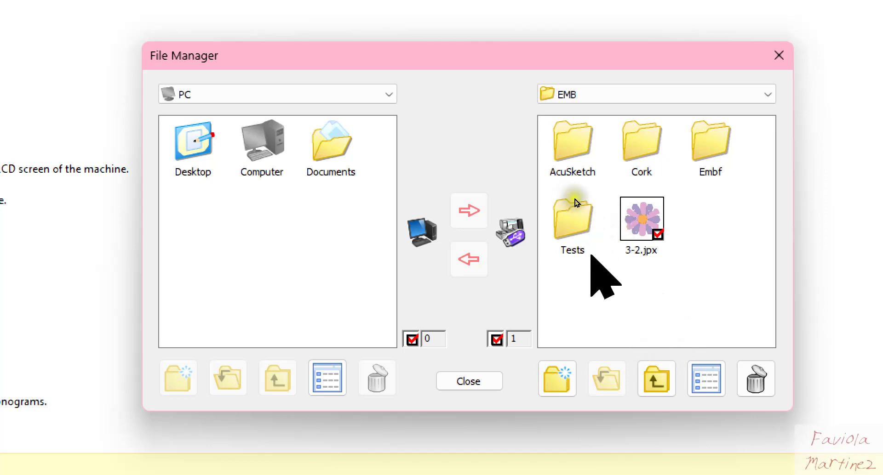
Open the machine's AcuSketch folder and browse the PC side to the Ord folder inside 15KMachine on the Files (D:) drive
click(560, 140)
double_click(560, 139)
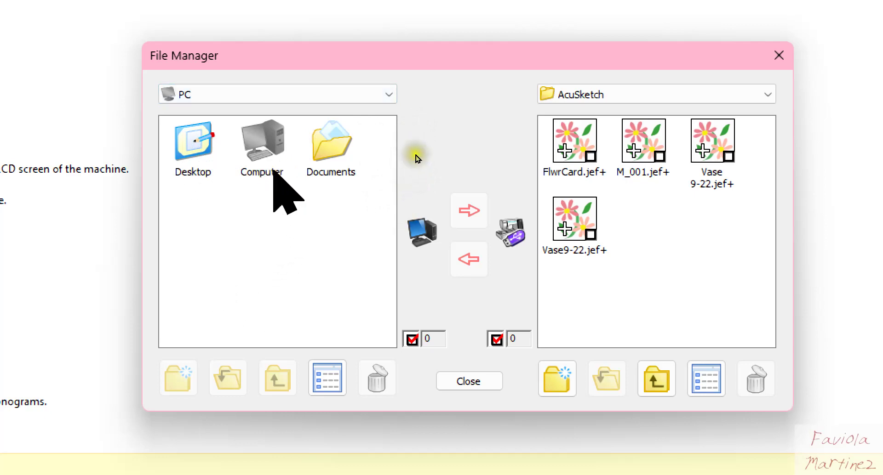
click(263, 138)
double_click(262, 138)
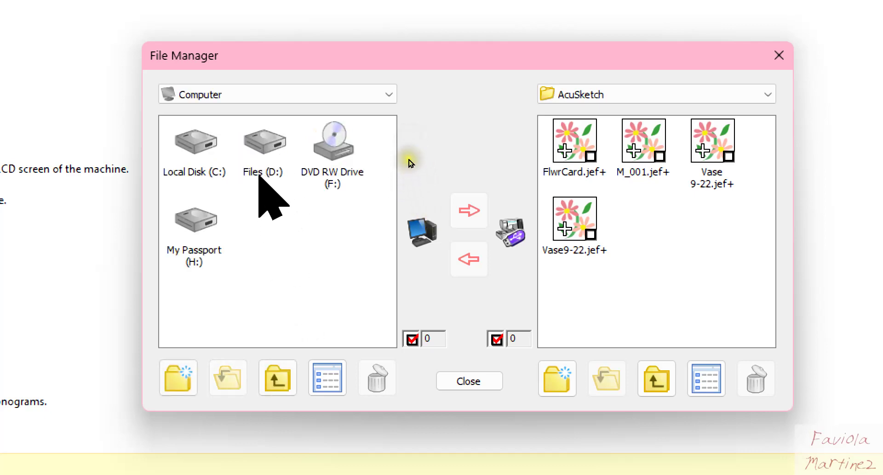
double_click(261, 146)
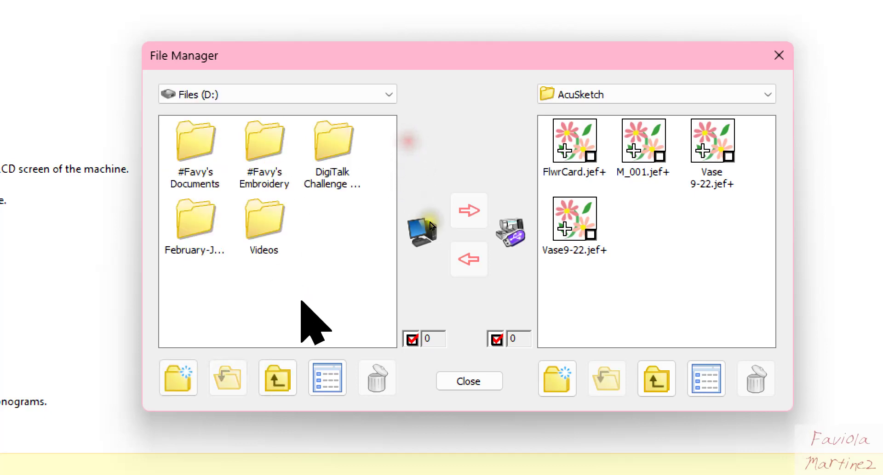
double_click(265, 147)
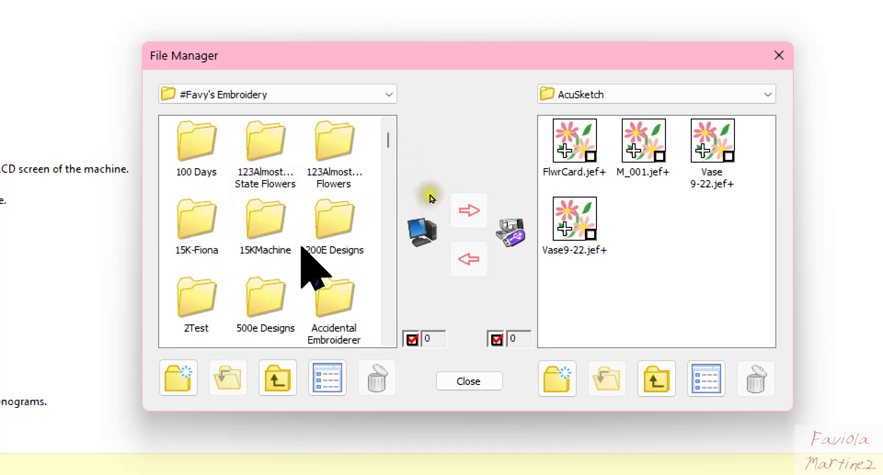
double_click(258, 230)
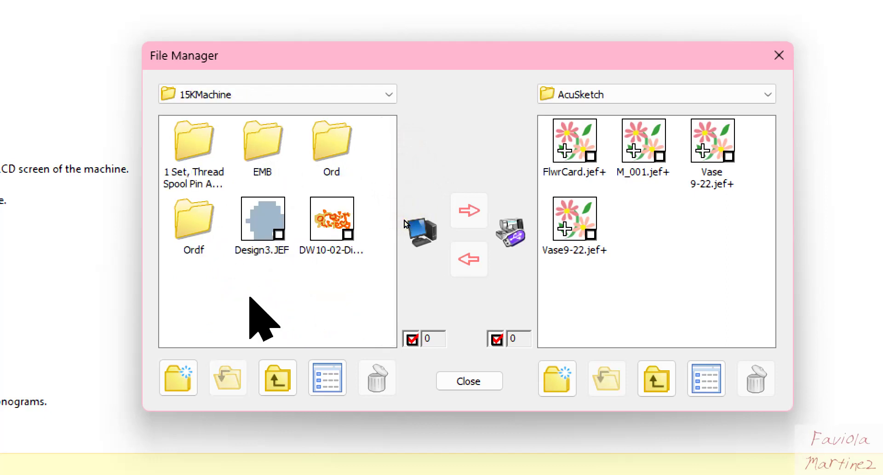
double_click(331, 142)
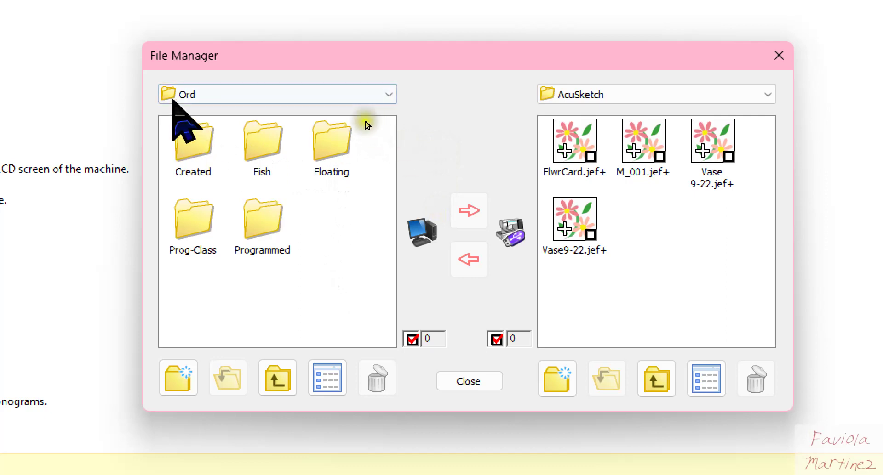
Create a folder named Transfer inside the PC's Ord folder
click(181, 385)
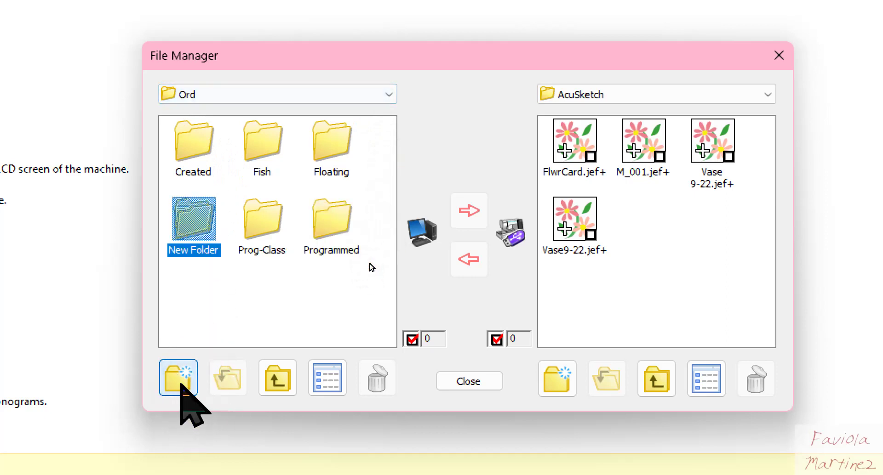
right_click(189, 214)
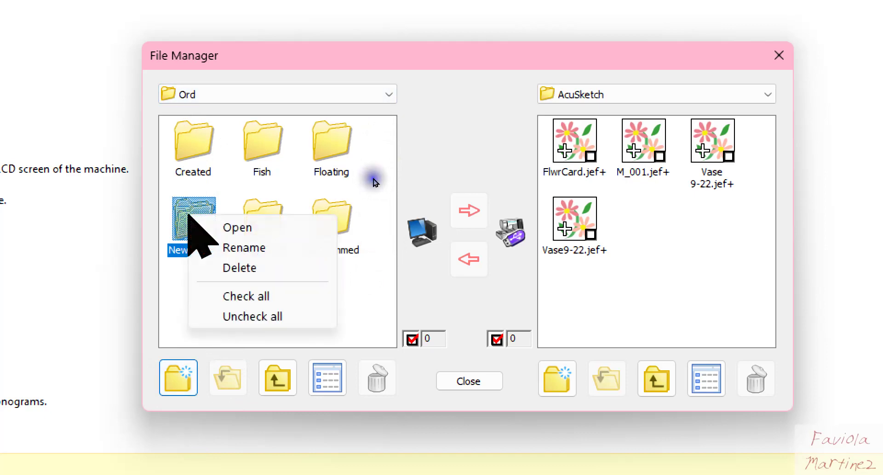
click(244, 248)
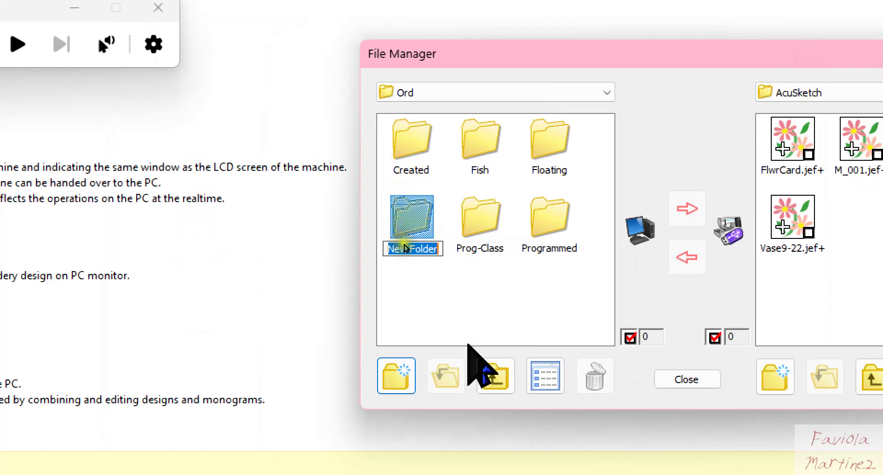
text(Transfe)
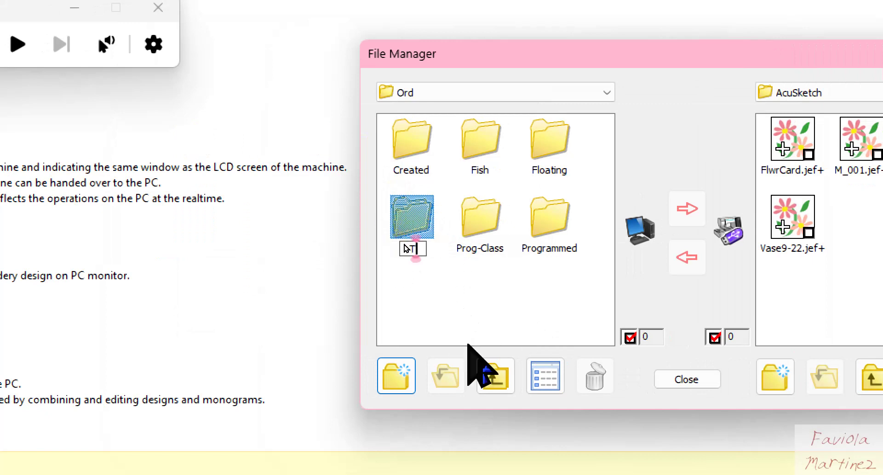
text(r)
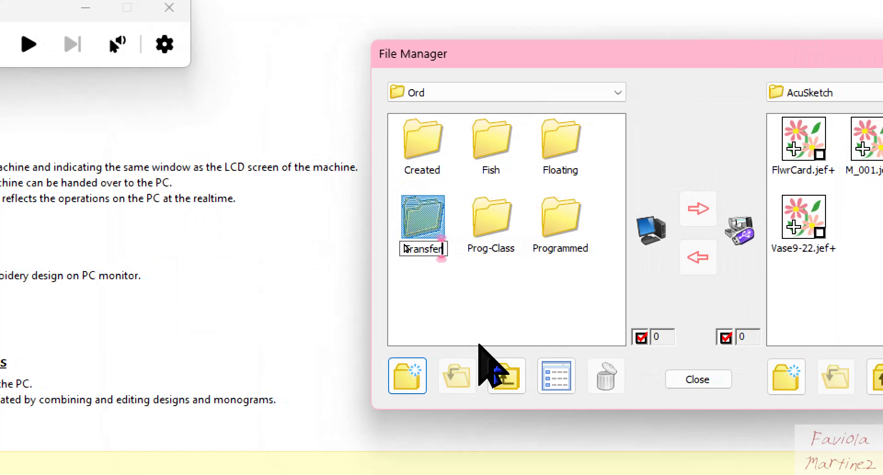
key(Return)
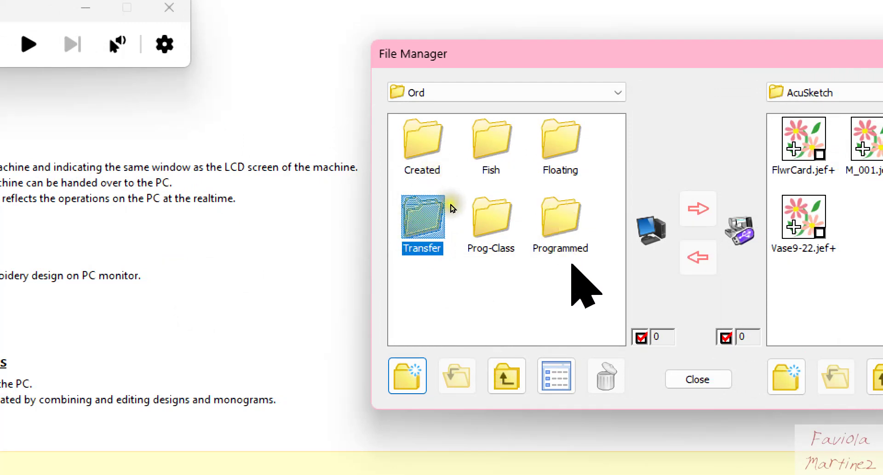
Open the PC's Transfer folder and create a subfolder named AcuSketch in it
drag(502, 103, 375, 94)
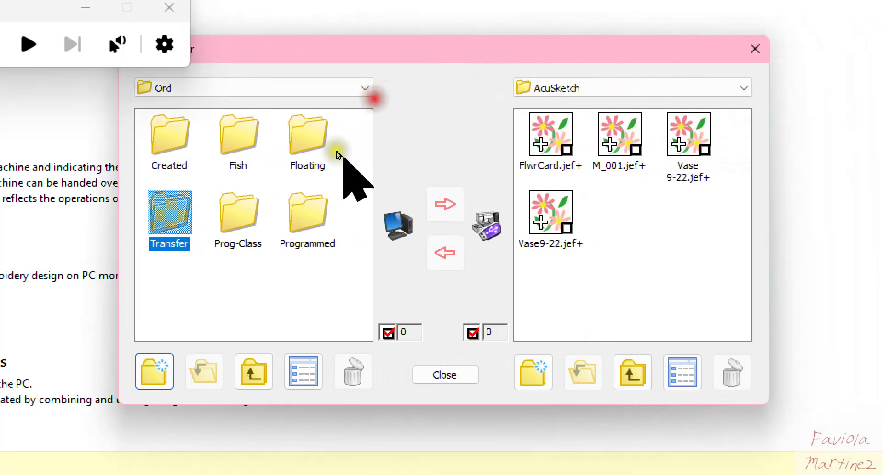
double_click(168, 213)
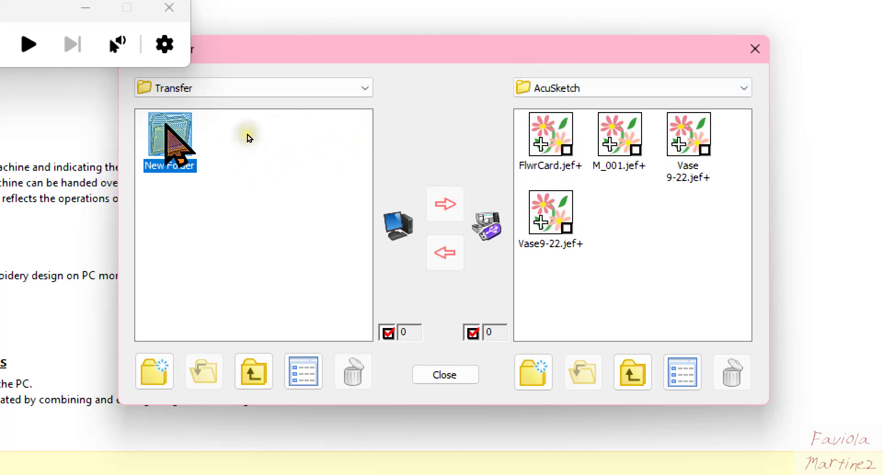
right_click(248, 142)
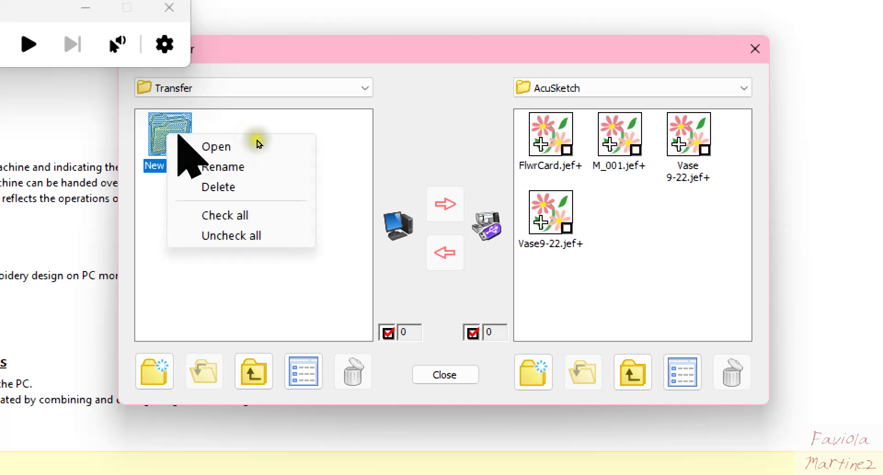
click(271, 166)
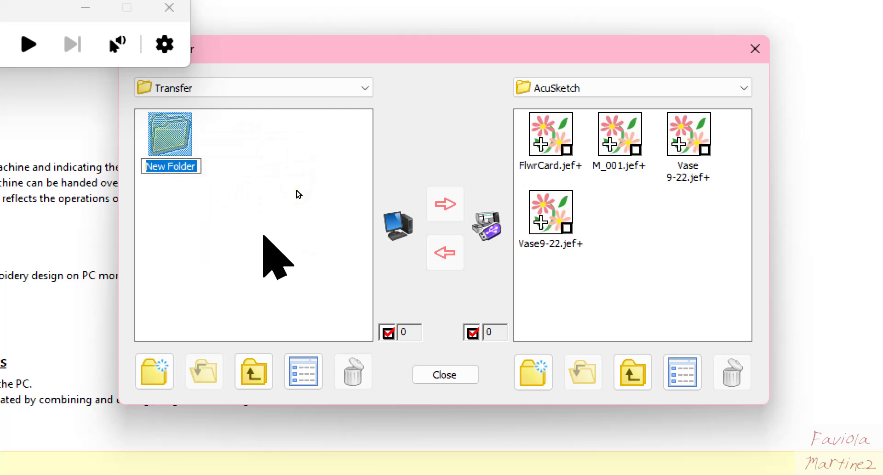
text(AcuSk)
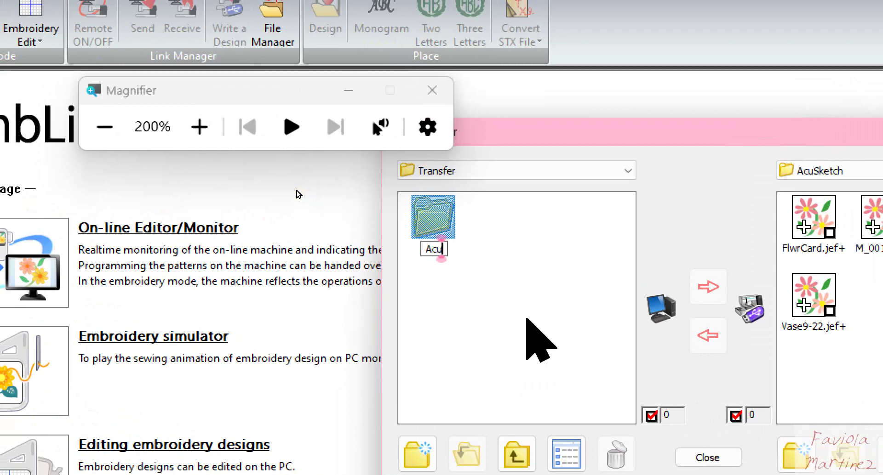
text(etch)
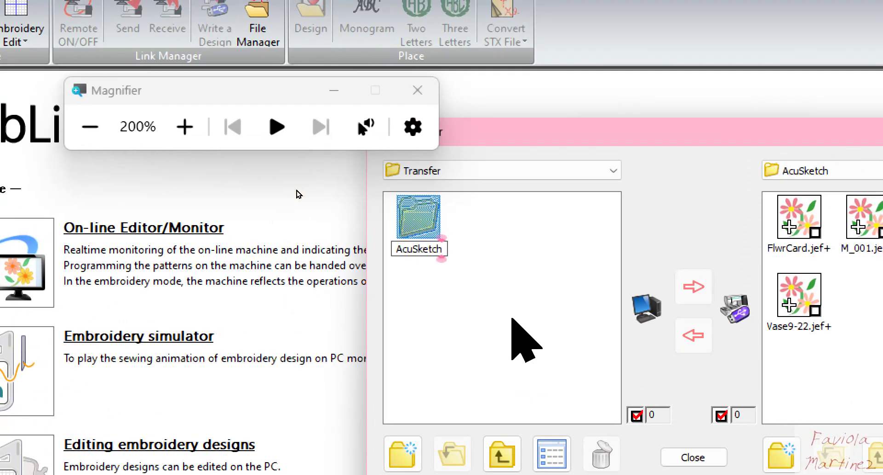
key(Return)
click(511, 319)
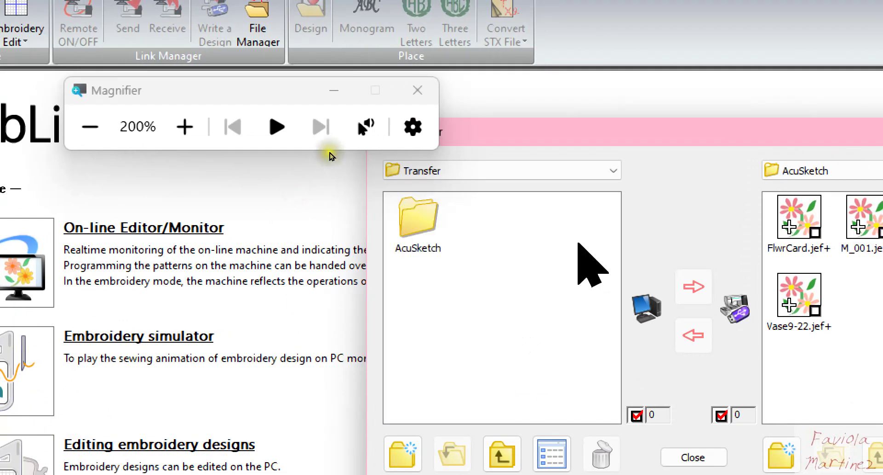
Open the new AcuSketch folder on the PC side and move the File Manager so both sides are in view
double_click(430, 232)
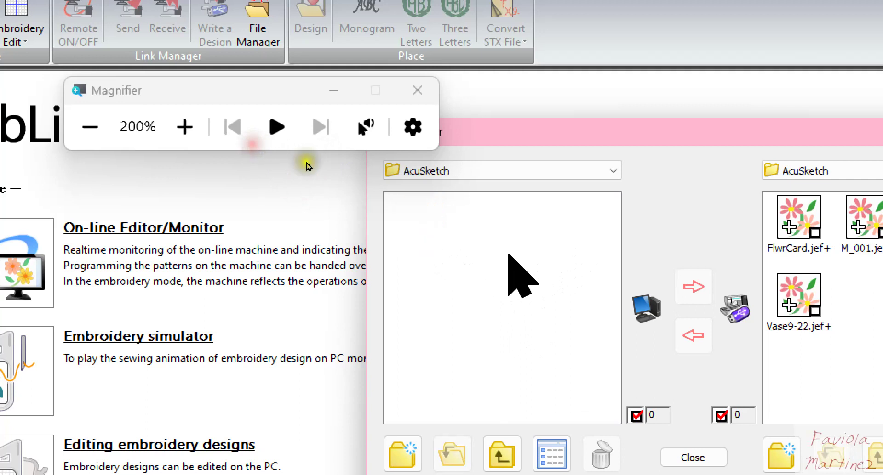
drag(774, 121, 395, 81)
click(325, 90)
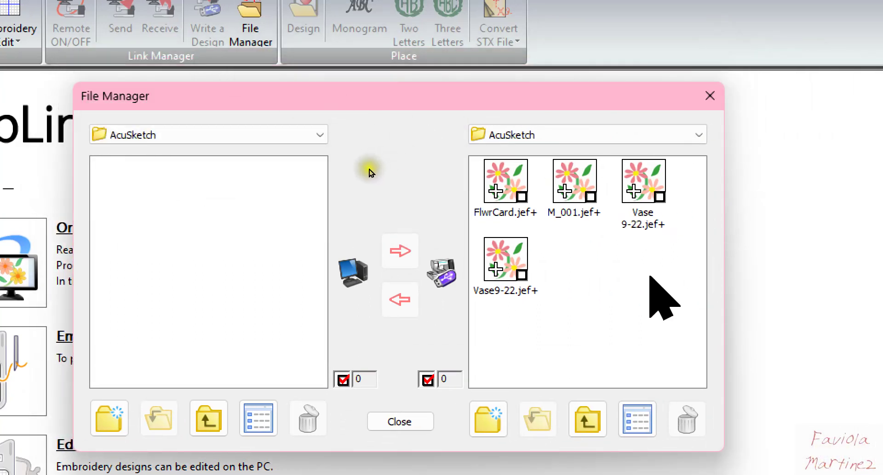
Mark FlwrCard.jef+, M_001.jef+, Vase 9-22.jef+ and Vase9-22.jef+ on the machine and copy them to the PC's AcuSketch folder
click(522, 196)
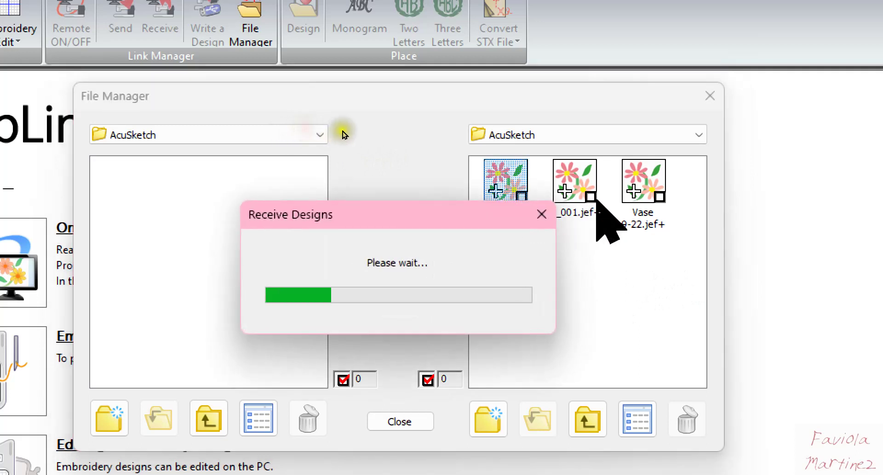
click(590, 197)
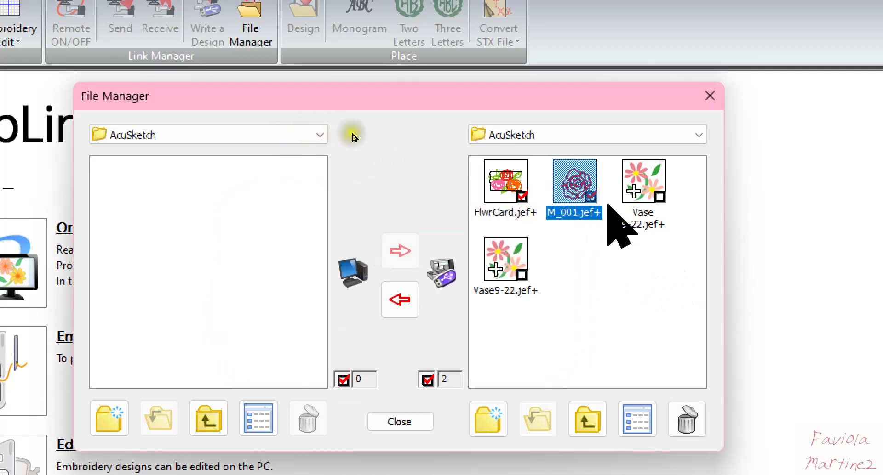
click(659, 198)
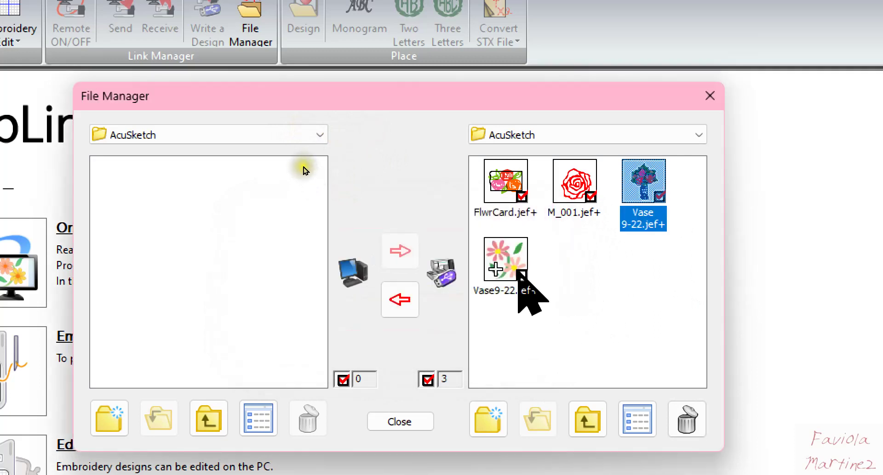
click(521, 275)
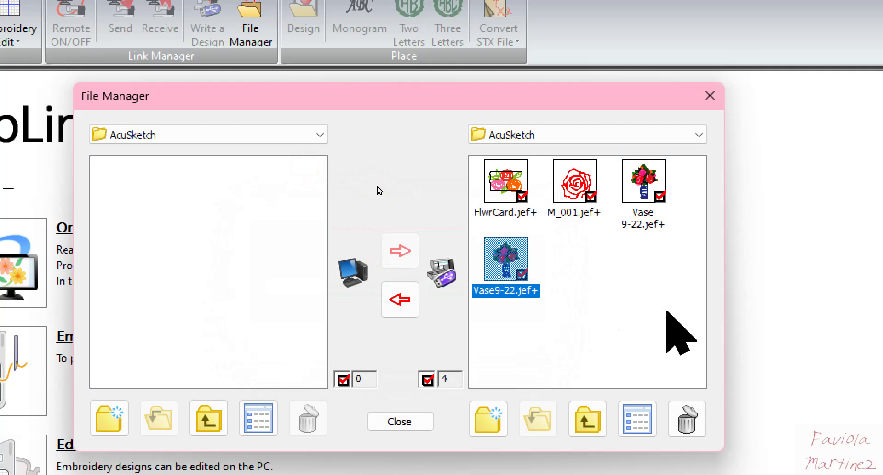
click(340, 172)
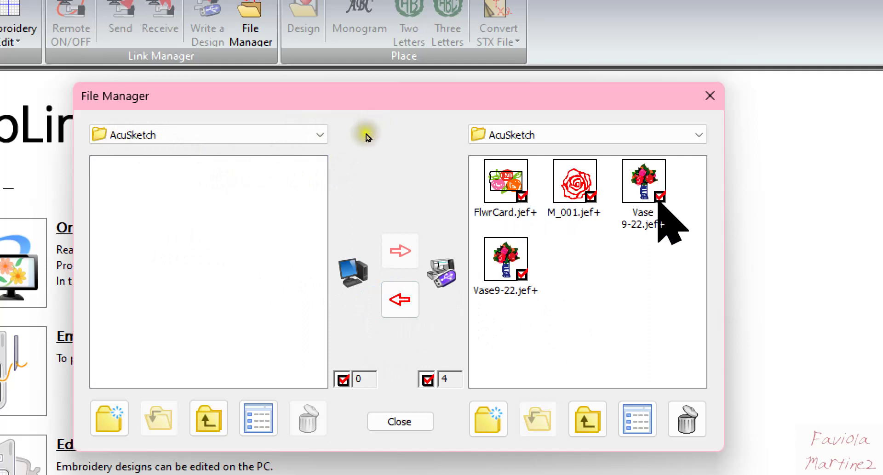
click(399, 300)
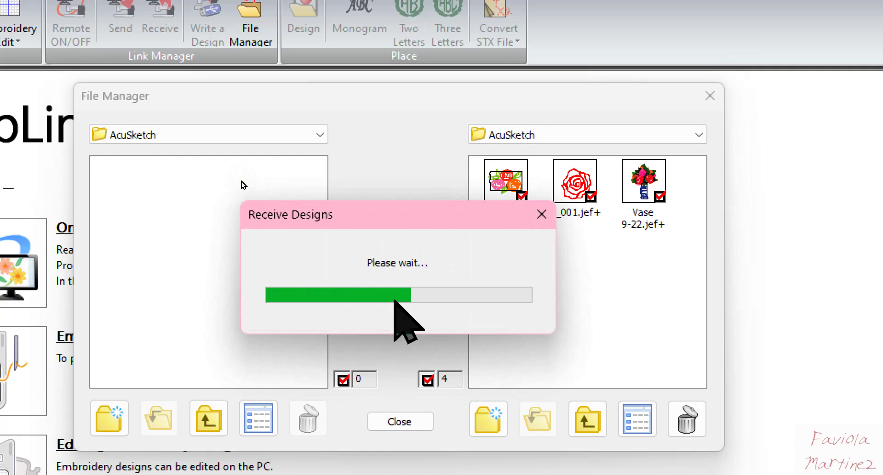
click(327, 187)
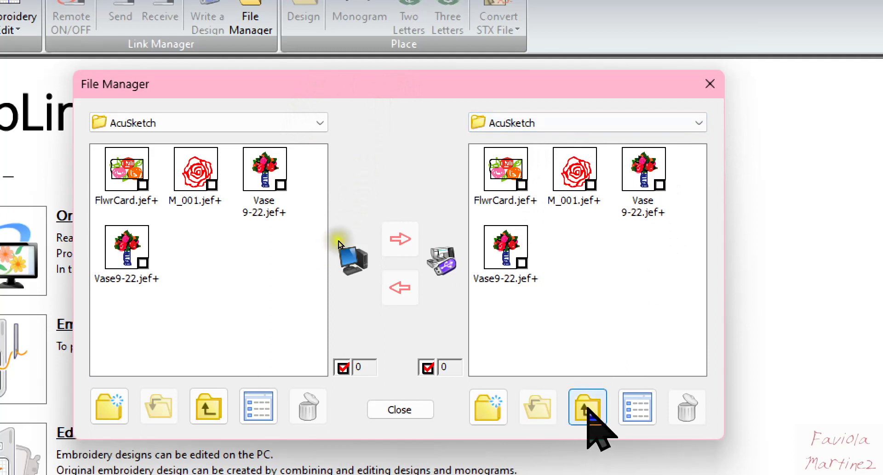
Return the machine side from the AcuSketch folder to the Sewing Machine root
click(587, 407)
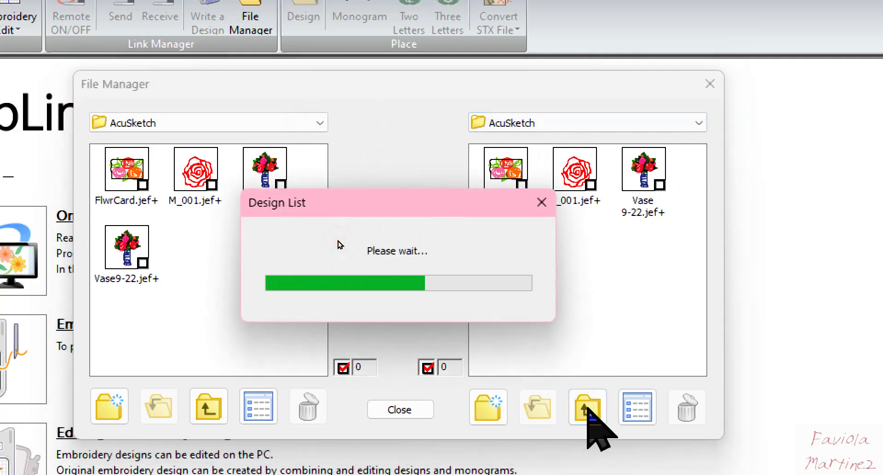
click(587, 408)
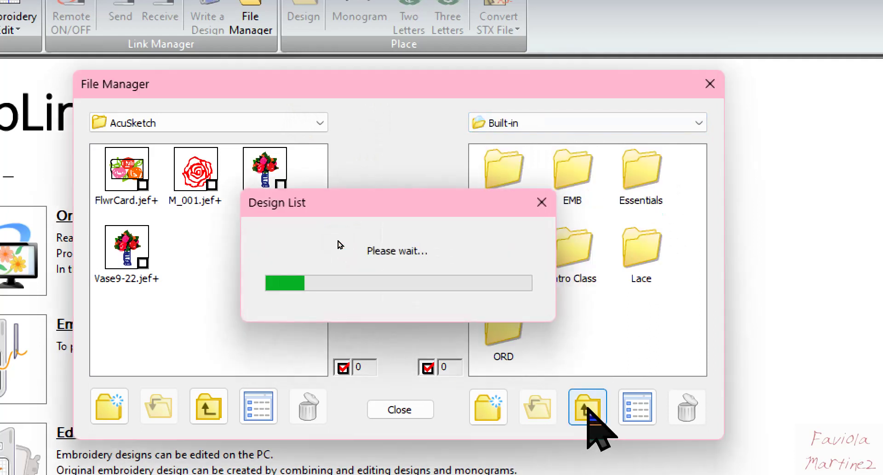
click(587, 407)
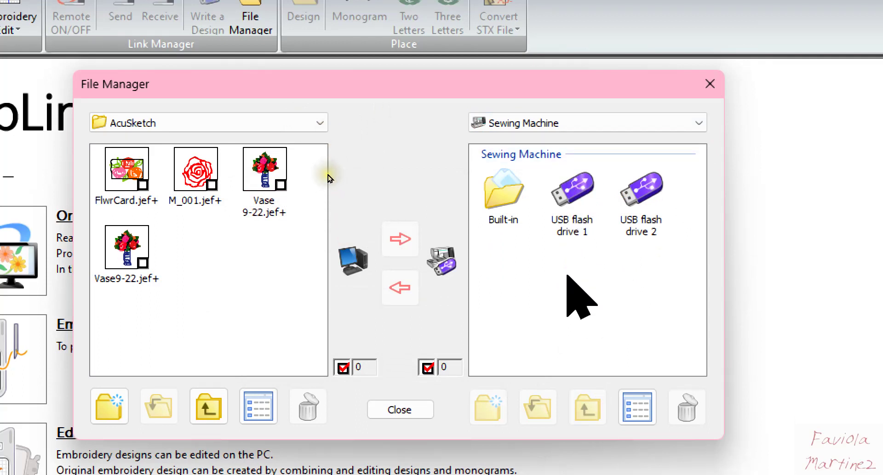
Try to open USB flash drive 1 on the sewing machine
click(568, 191)
double_click(570, 198)
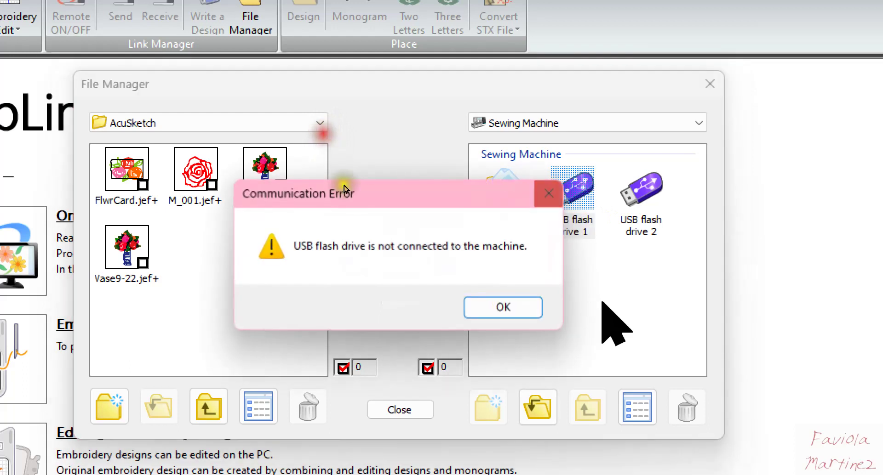
click(482, 313)
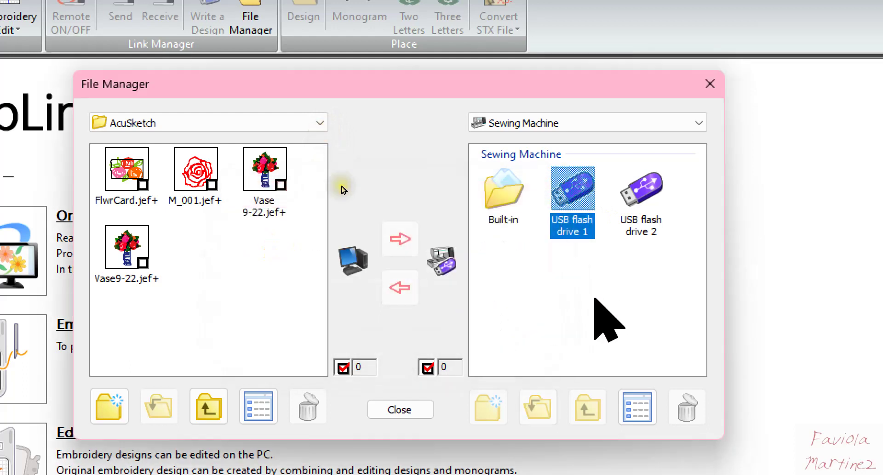
click(568, 209)
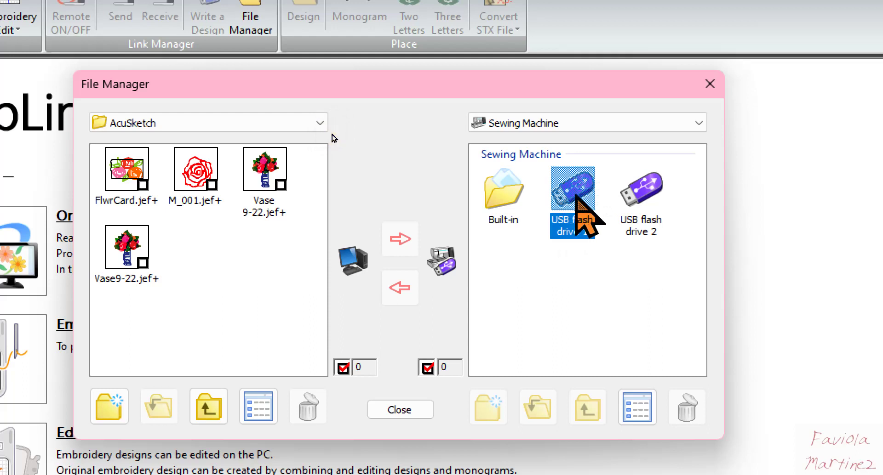
click(559, 164)
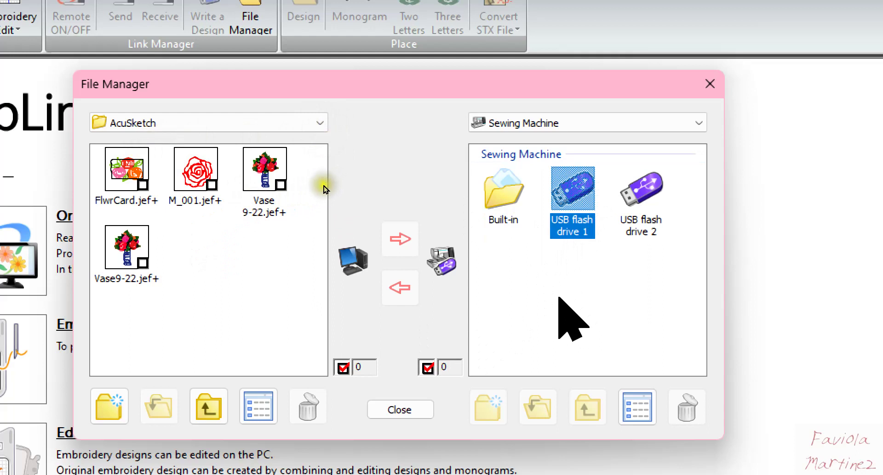
Close the File Manager and choose the Embroidery simulator on the start page
click(709, 84)
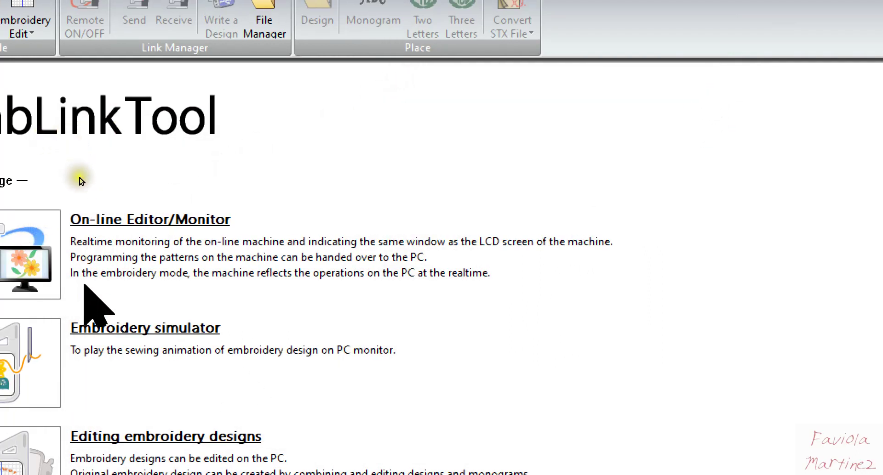
click(281, 230)
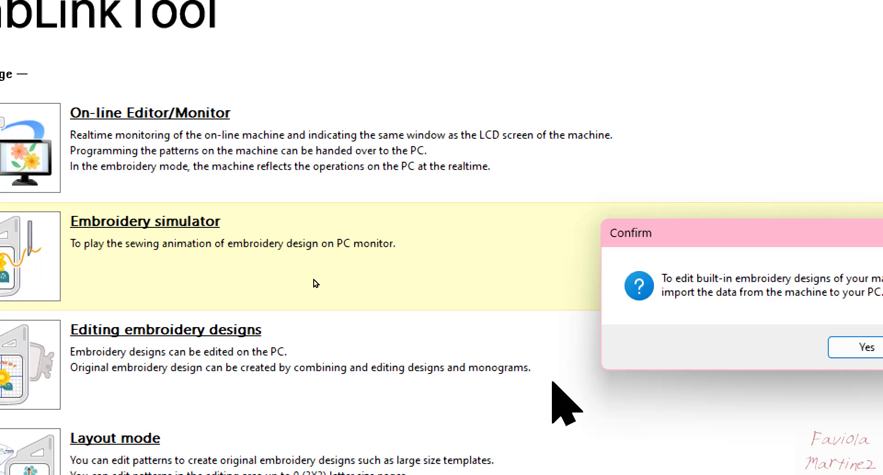
key(super)
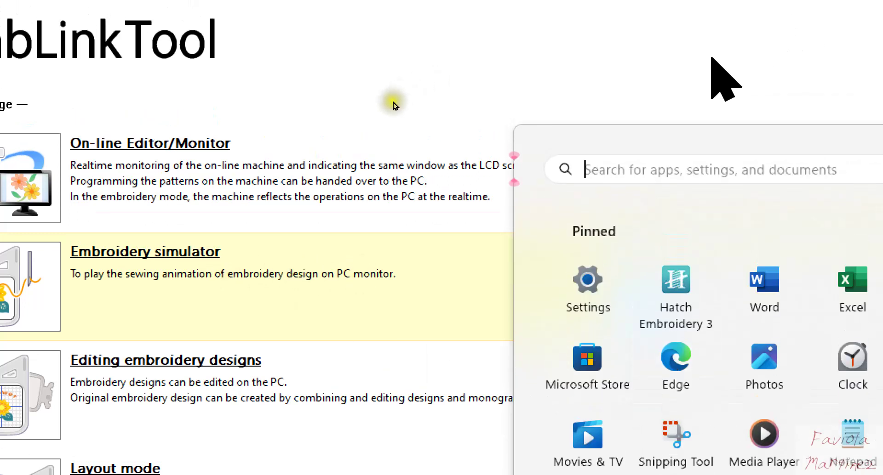
click(109, 191)
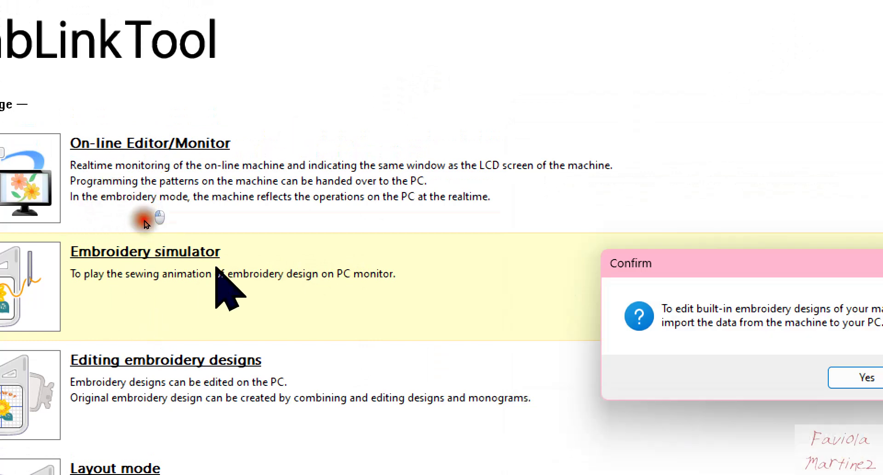
click(143, 254)
key(super)
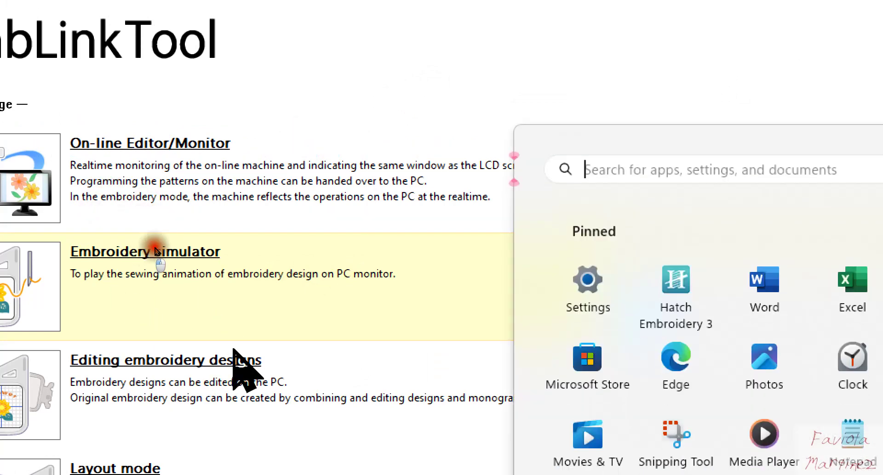
click(224, 302)
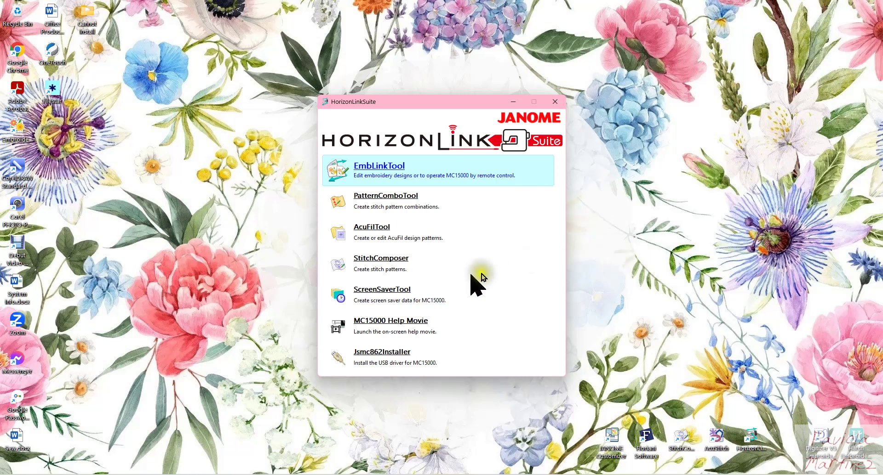
Open the PatternComboTool and look over the available ordinary pattern categories
click(378, 198)
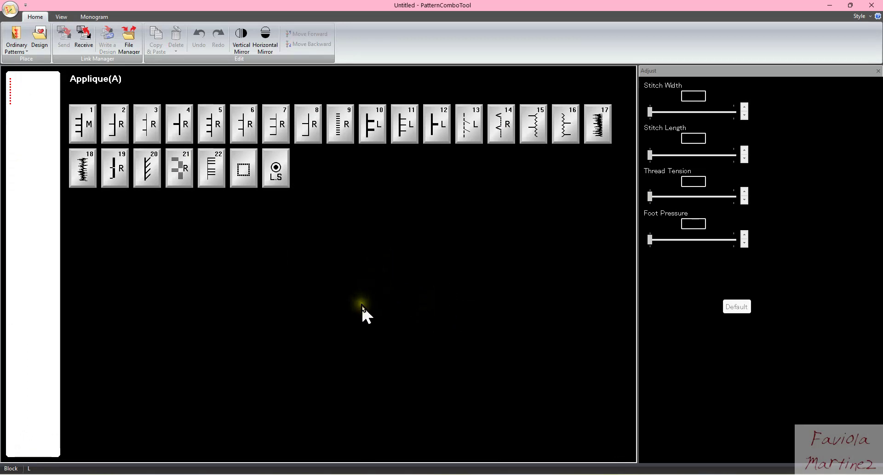
click(27, 33)
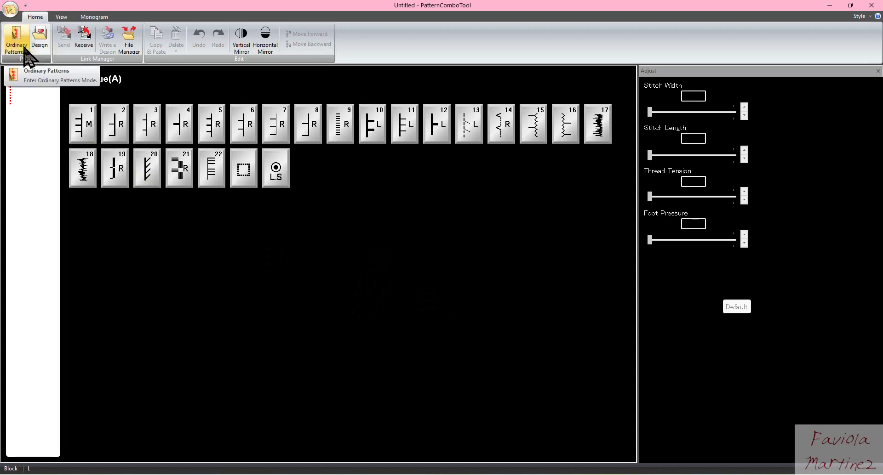
click(110, 177)
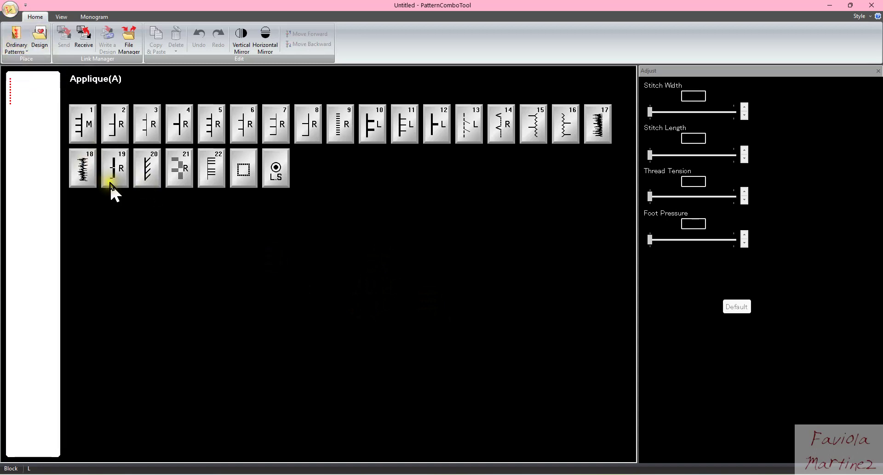
click(27, 53)
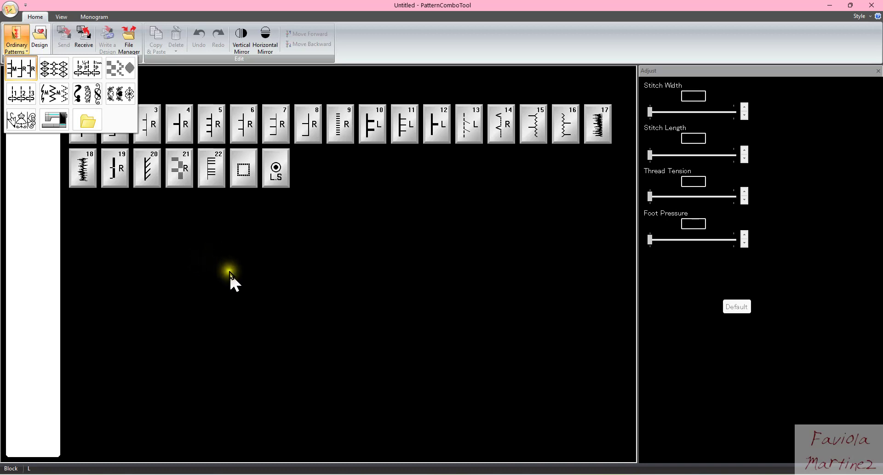
click(229, 271)
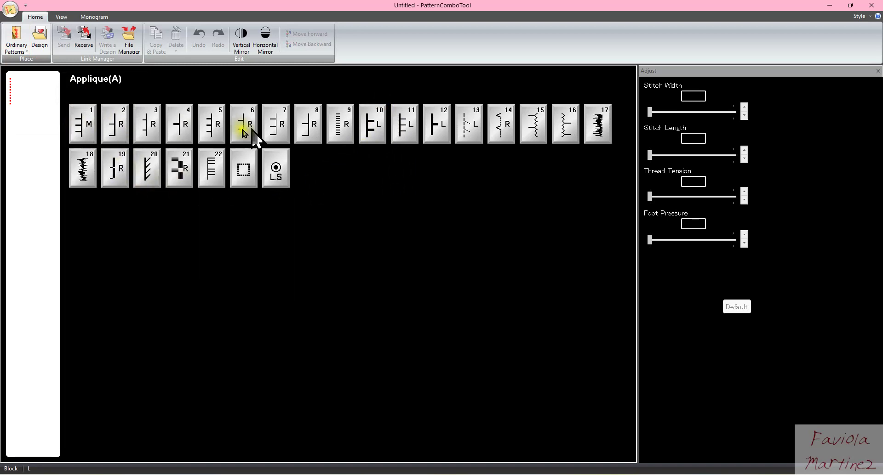
Browse the Long (L) stitch patterns, followed by the Pictograph (P) patterns
click(23, 53)
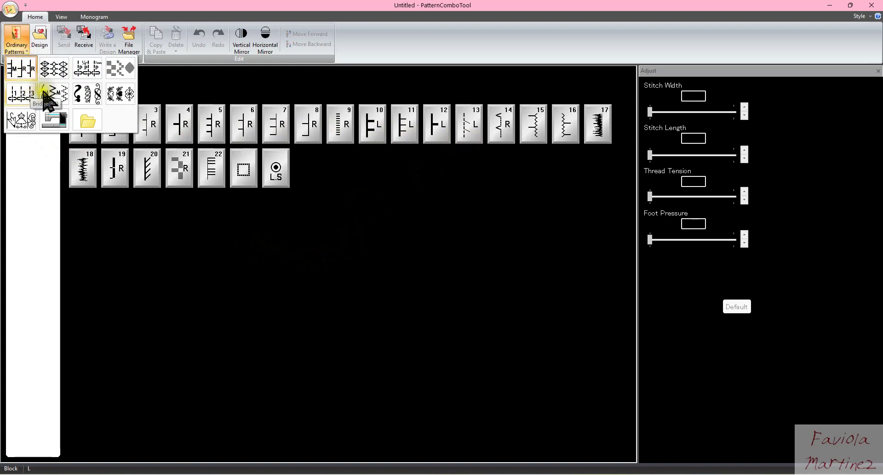
click(86, 93)
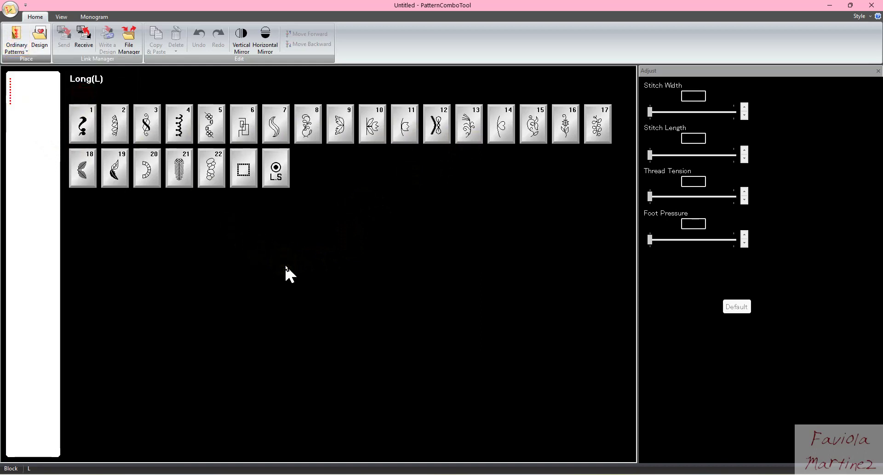
click(19, 58)
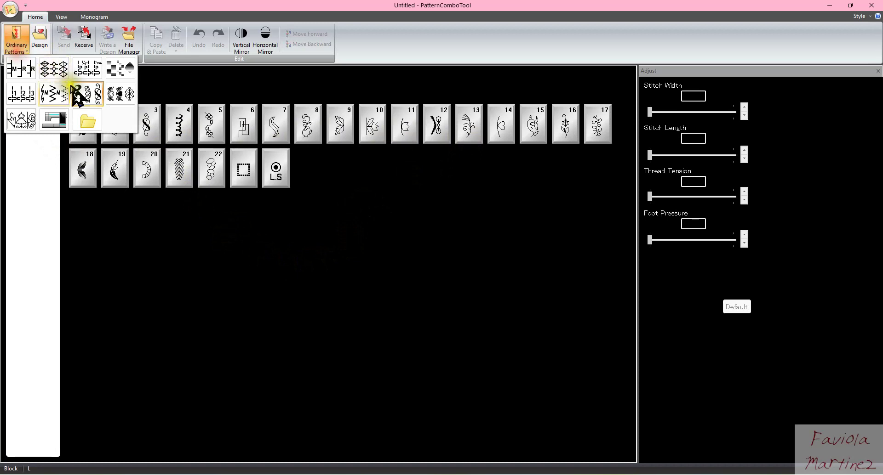
click(114, 94)
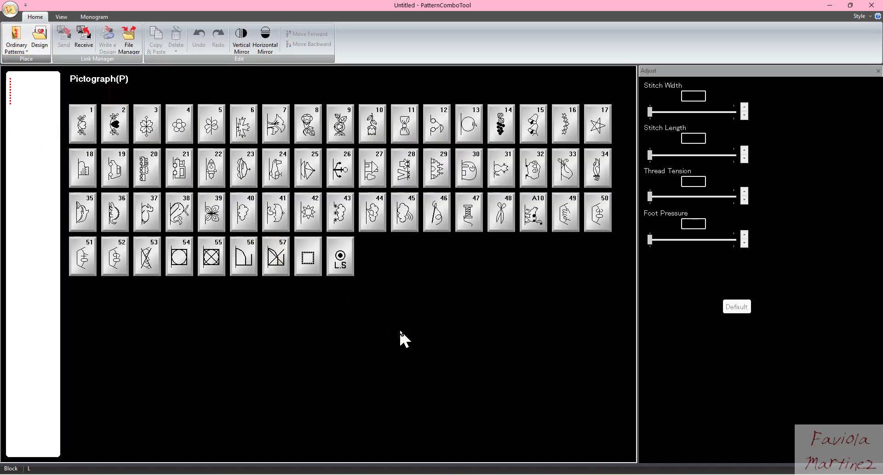
Show the Created Stitch (PC) patterns and look through the whole collection
click(21, 59)
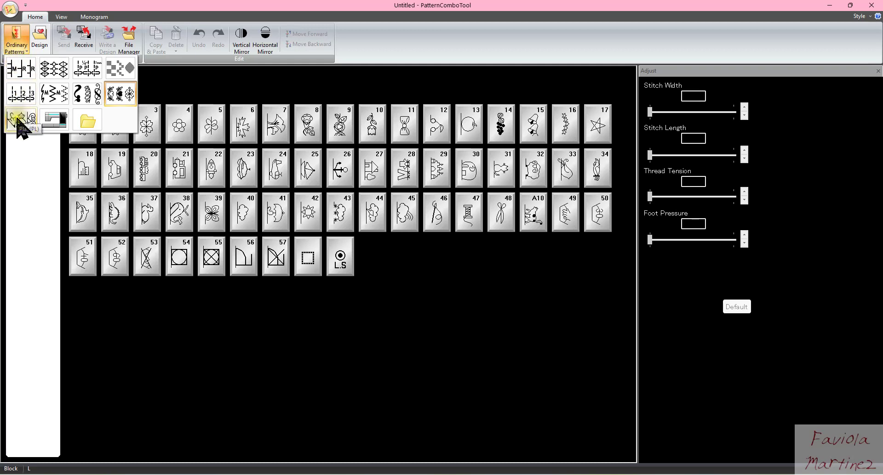
click(88, 125)
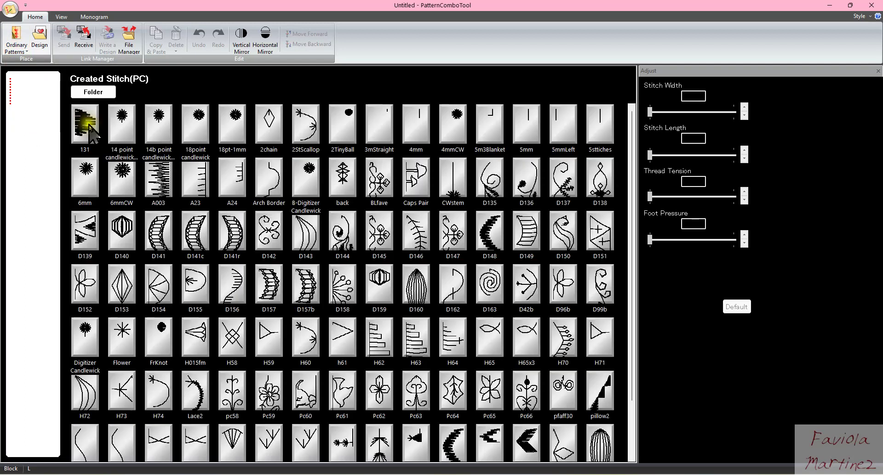
click(265, 247)
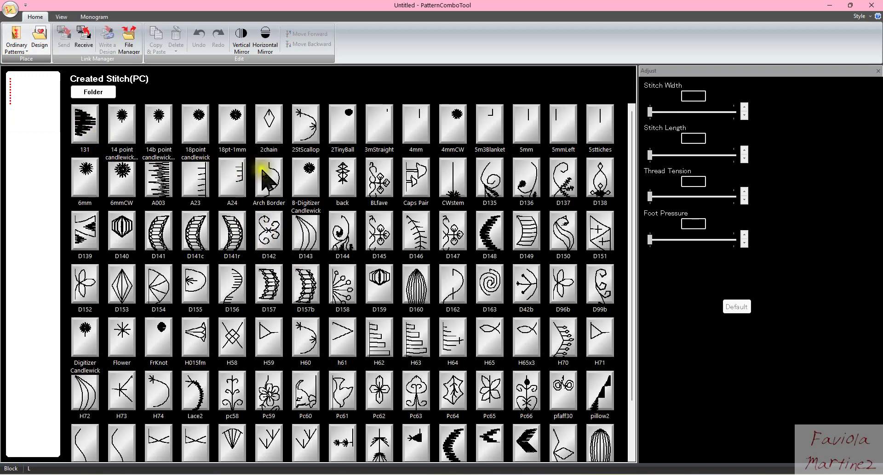
click(22, 44)
click(237, 212)
scroll(283, 223, down, 1)
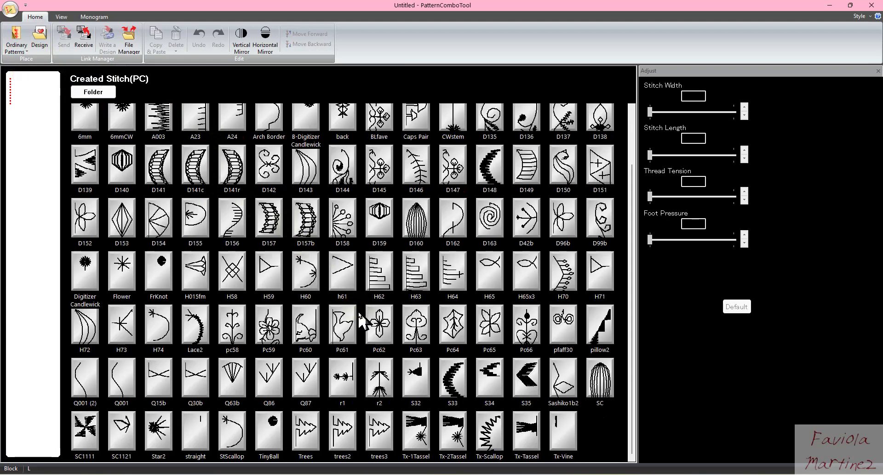
scroll(362, 322, up, 1)
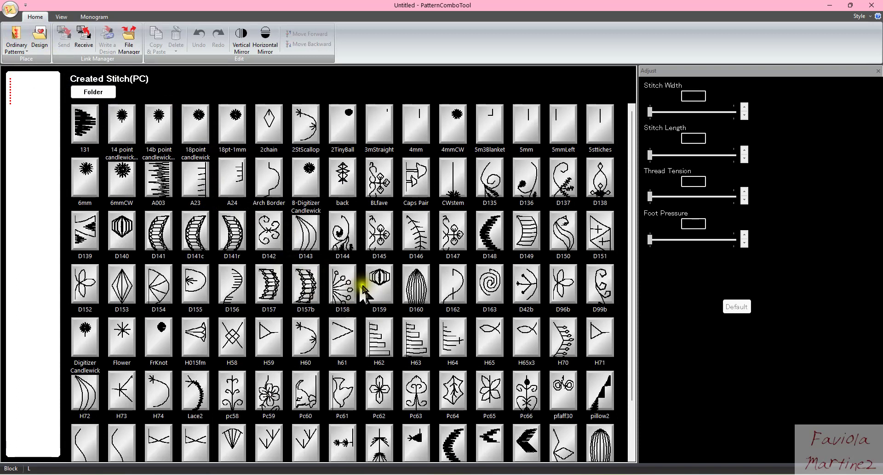
click(26, 51)
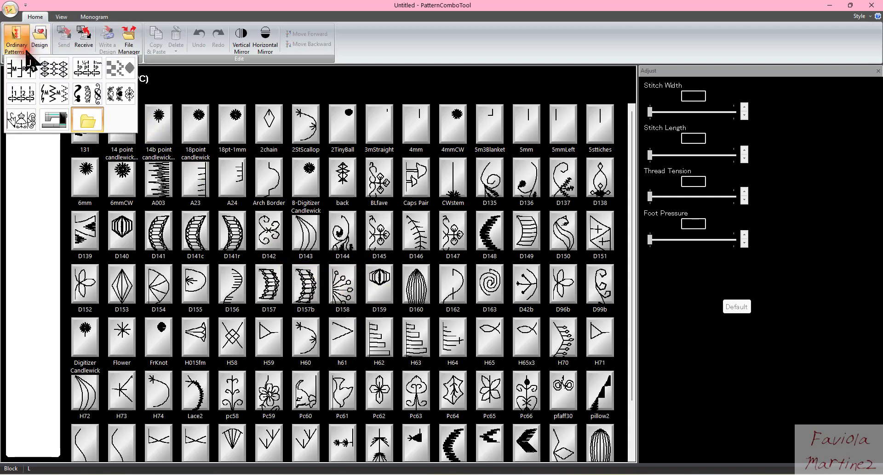
click(87, 122)
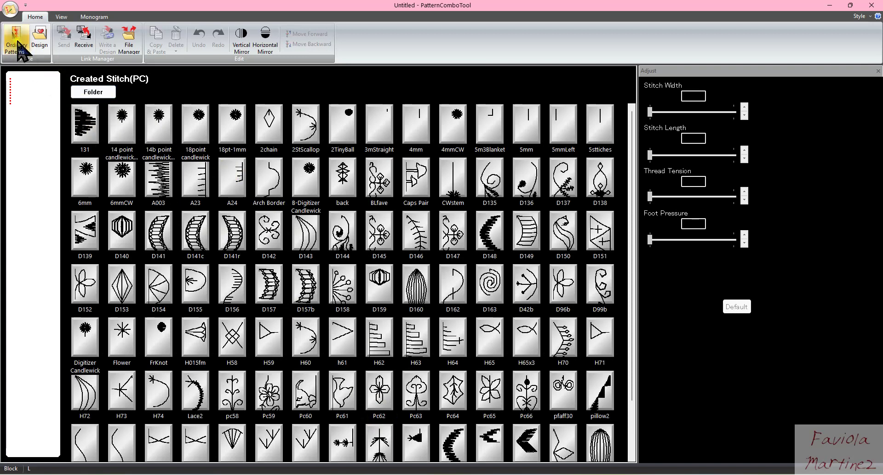
Browse the PC folders to AcuStitch Stitches and load its Decorative folder as the created-stitch source
click(94, 93)
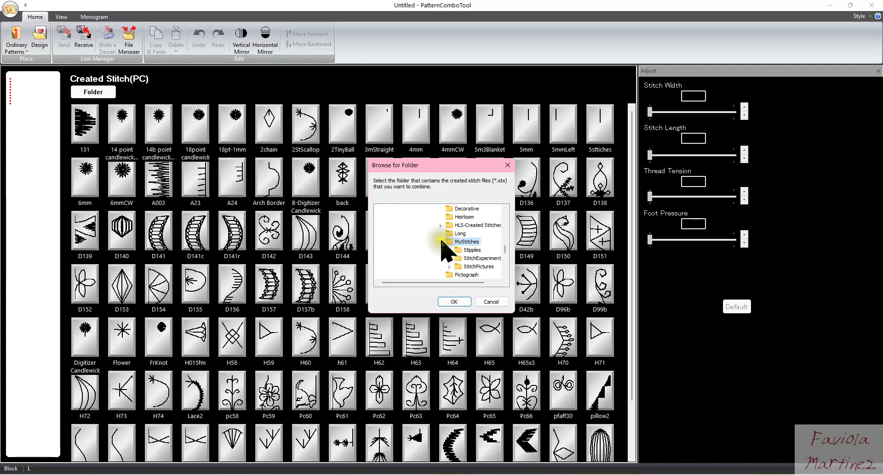
click(441, 243)
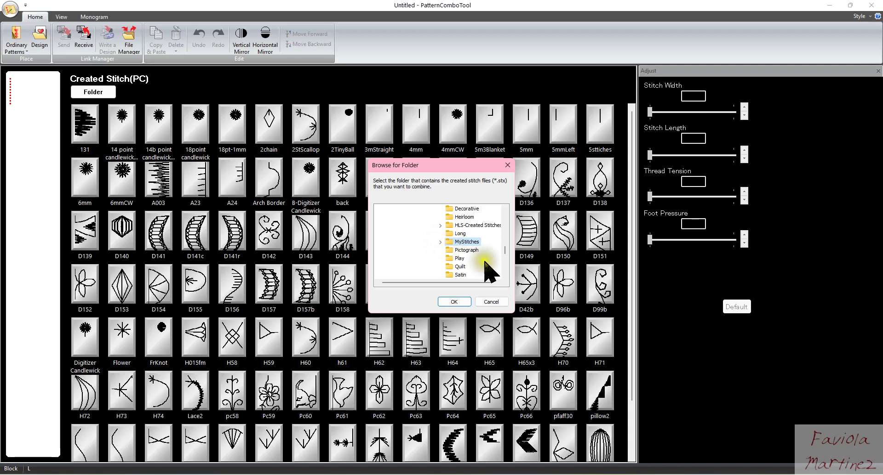
scroll(471, 252, up, 2)
click(464, 243)
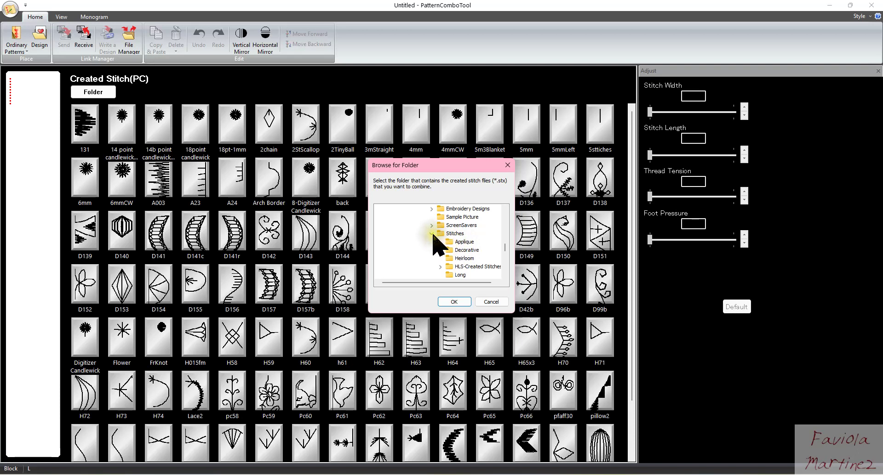
scroll(430, 232, down, 1)
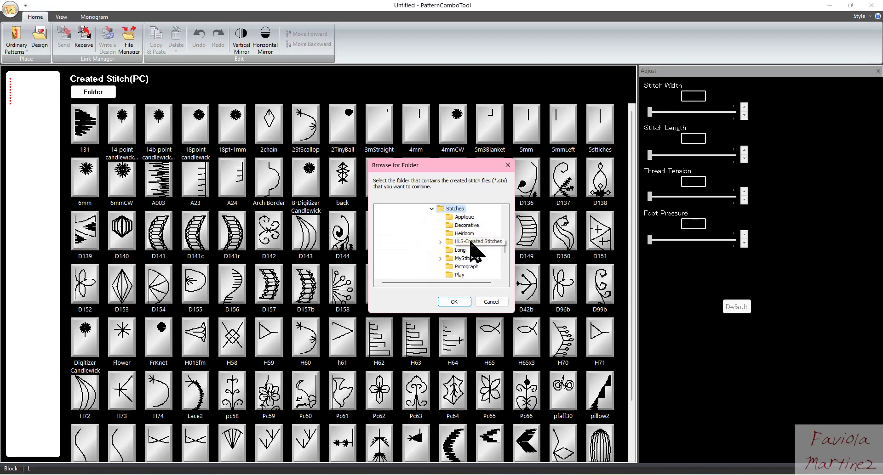
scroll(471, 243, up, 4)
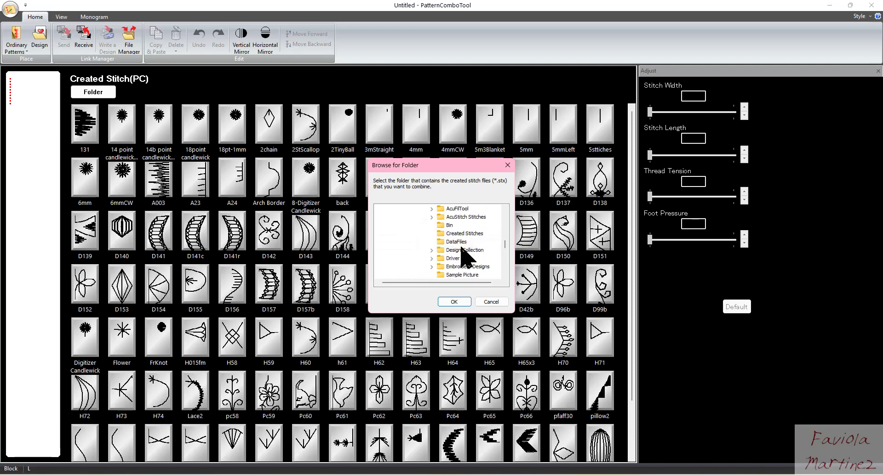
click(433, 218)
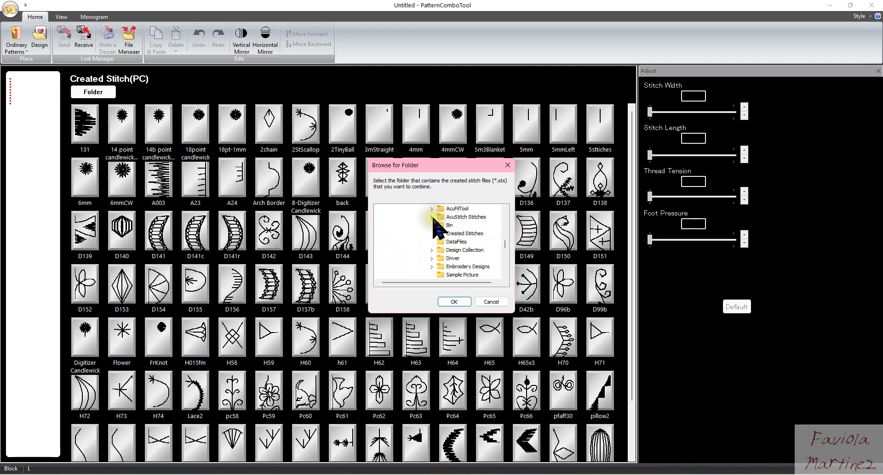
click(448, 225)
click(448, 302)
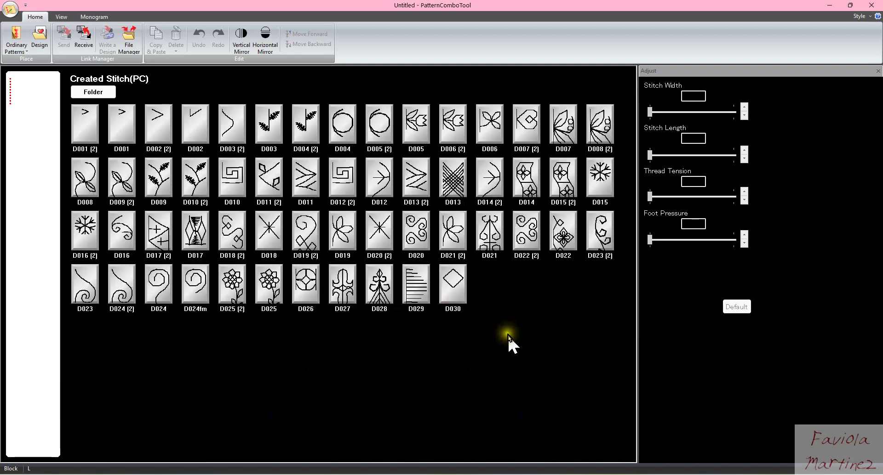
click(411, 366)
click(322, 328)
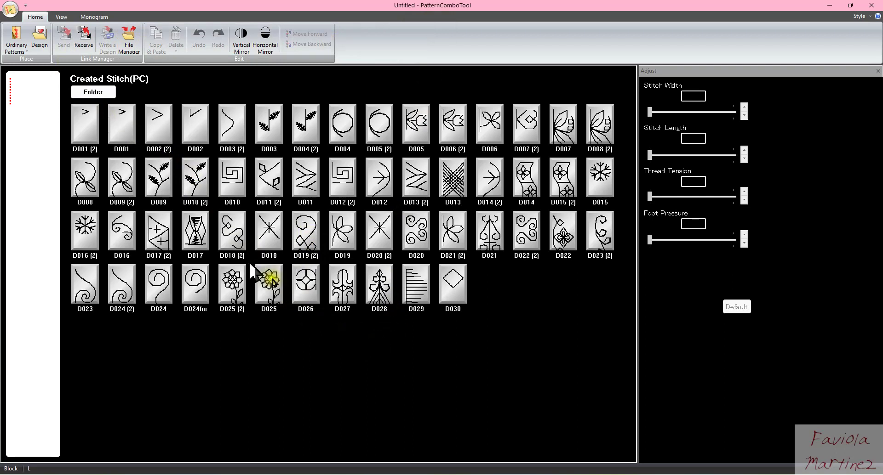
click(323, 356)
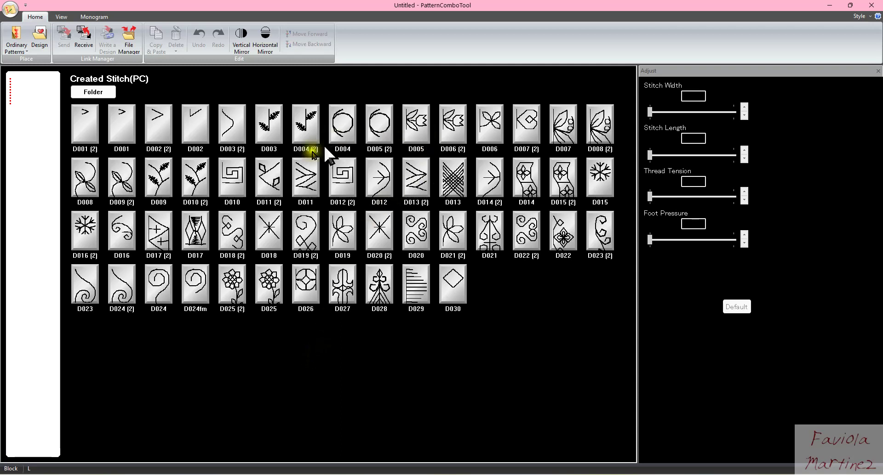
Load the Heirloom folder of AcuStitch Stitches and build a combination of H001 twice and H002 once
click(94, 90)
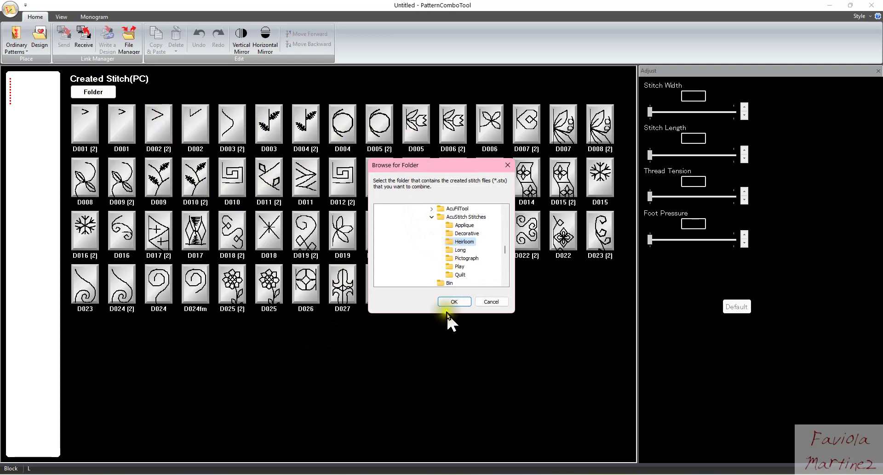
click(454, 301)
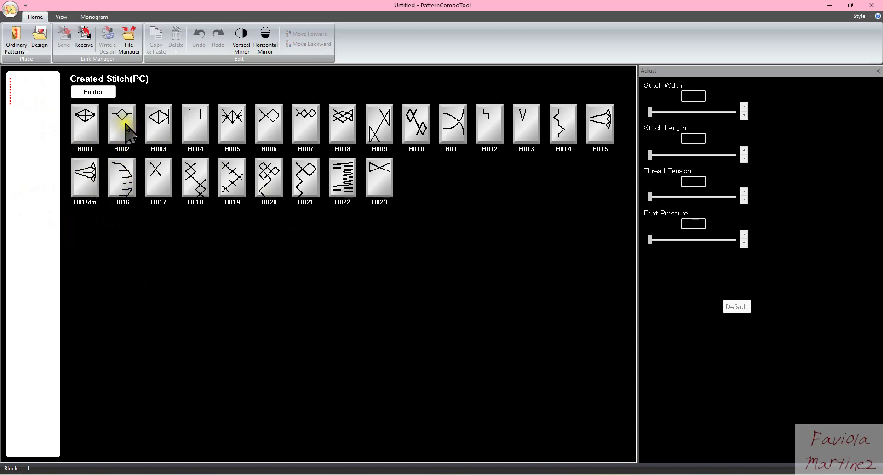
click(86, 123)
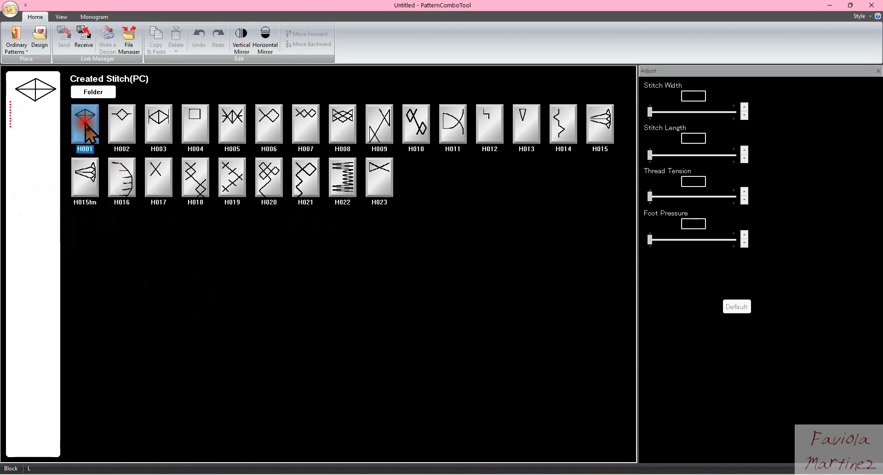
click(87, 124)
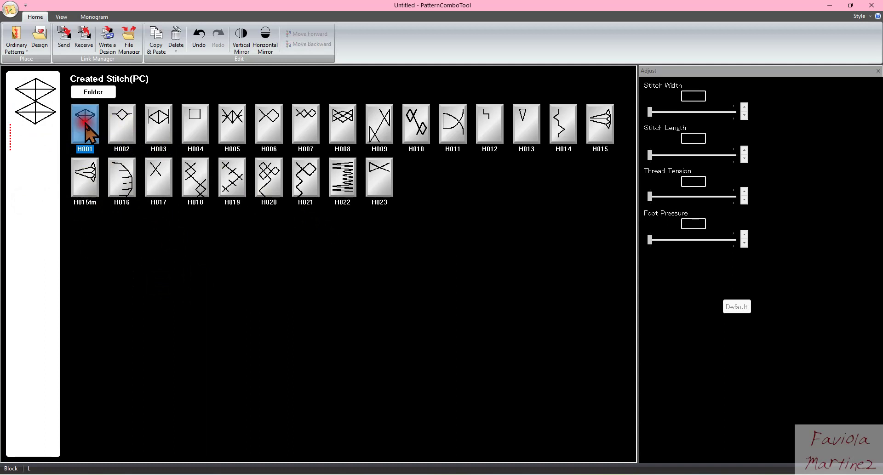
click(122, 124)
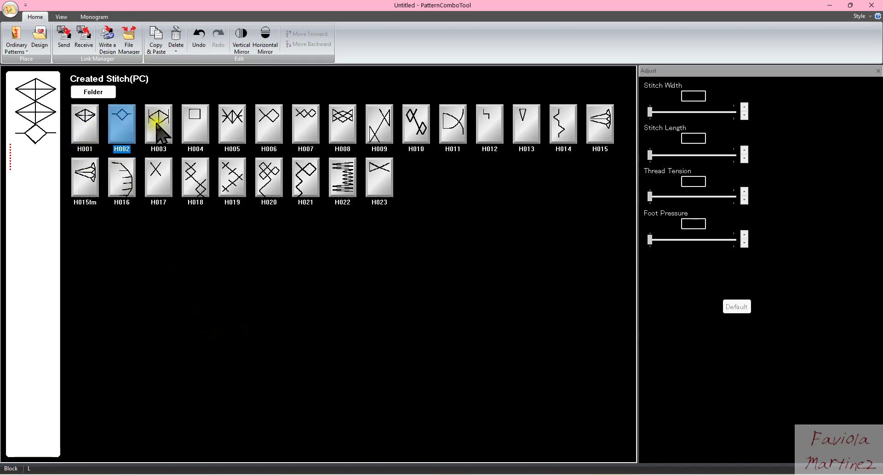
Widen the Adjust area and set the stitch width of the second H001 in the combination to 7.3
click(38, 119)
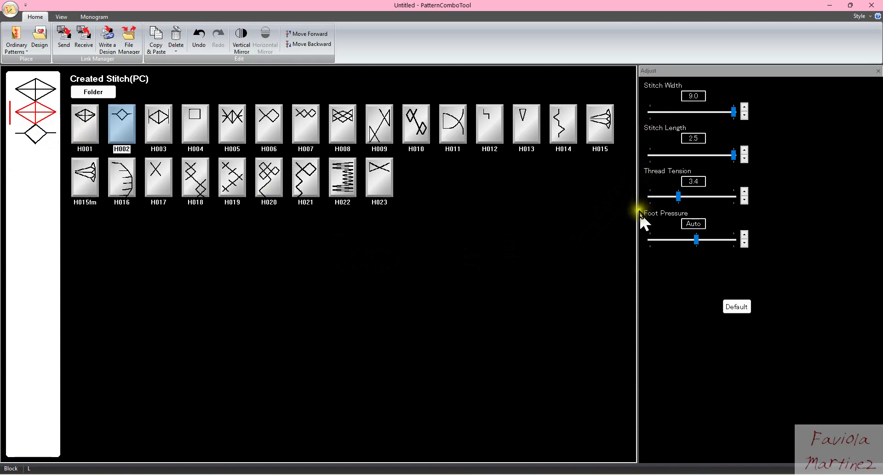
drag(639, 213, 408, 237)
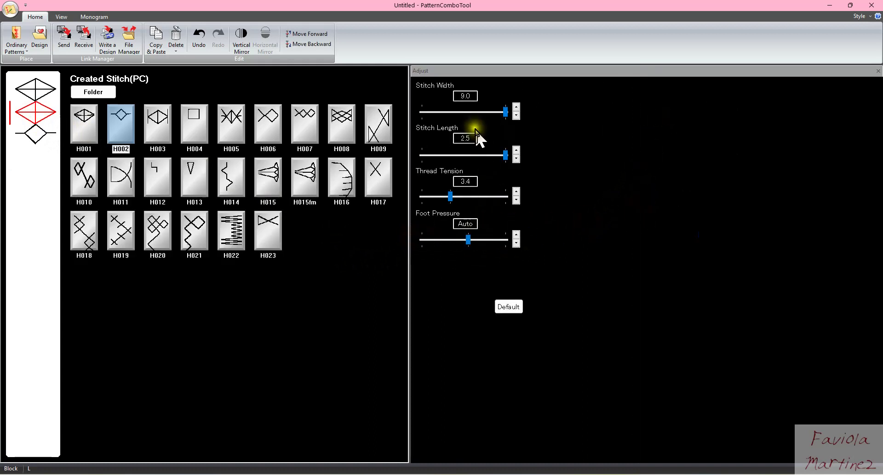
drag(507, 117, 492, 117)
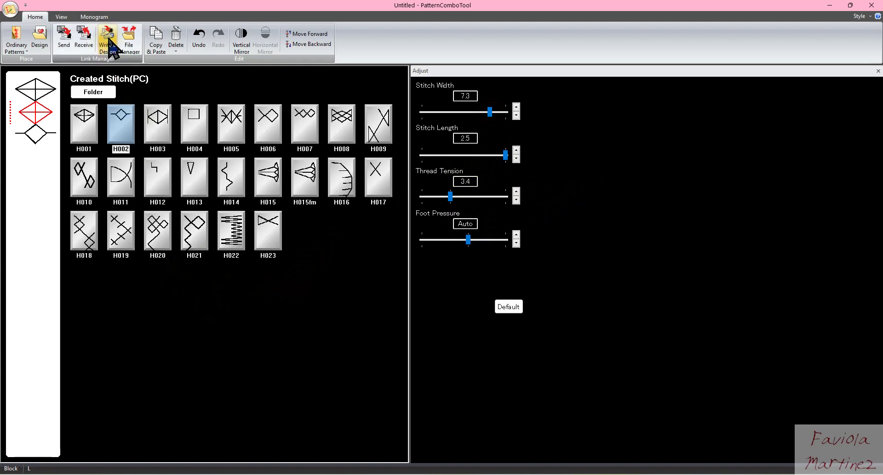
Send the stitch combination to the machine, agreeing to replace the pattern combination on its touch screen
click(66, 39)
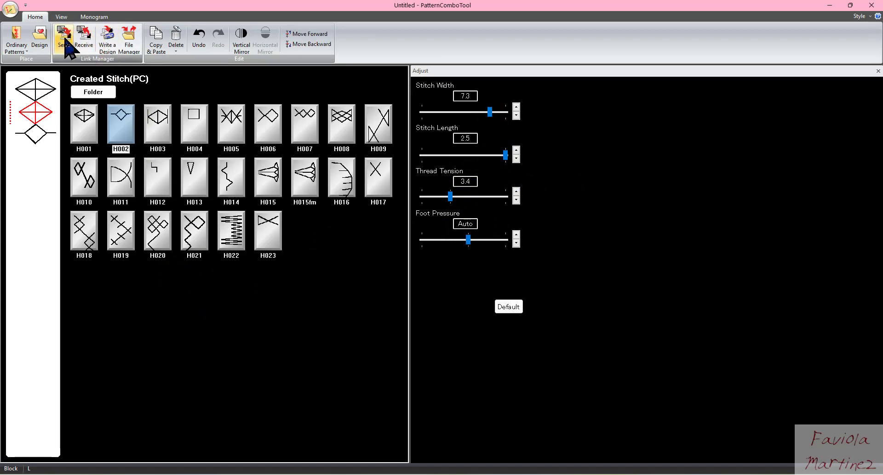
click(65, 39)
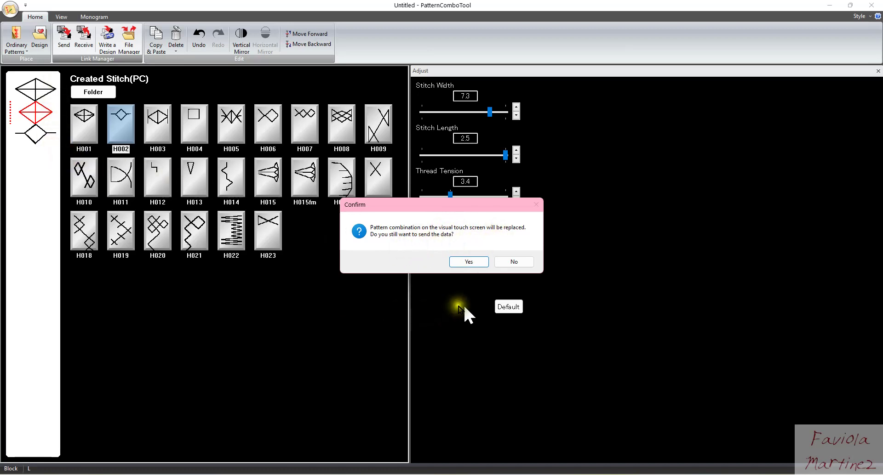
click(469, 262)
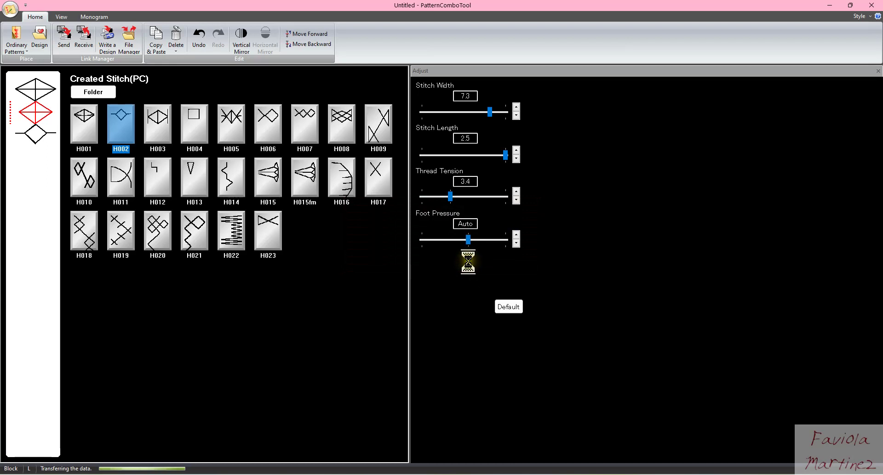
click(471, 304)
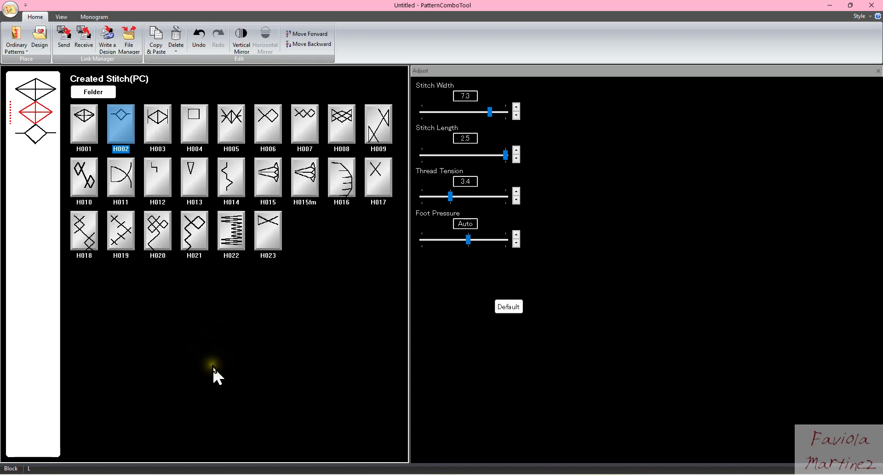
Open the File Manager and browse the sewing machine's Built-in memory to its ORD folder
click(130, 44)
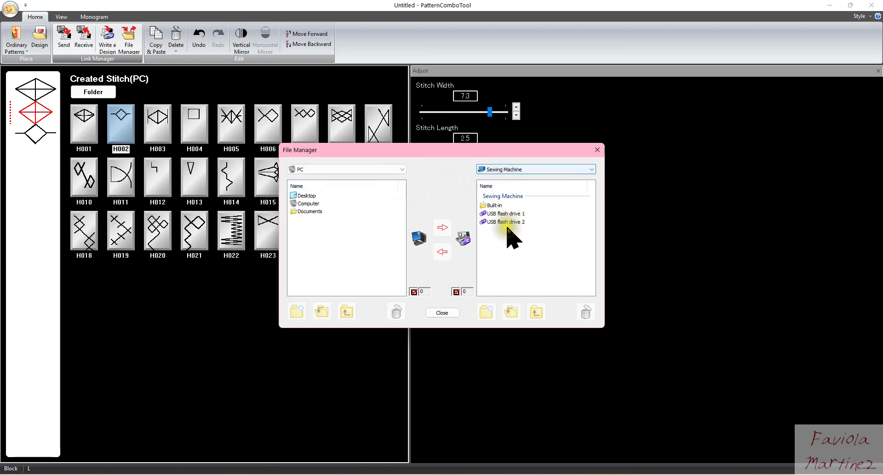
click(484, 206)
double_click(484, 206)
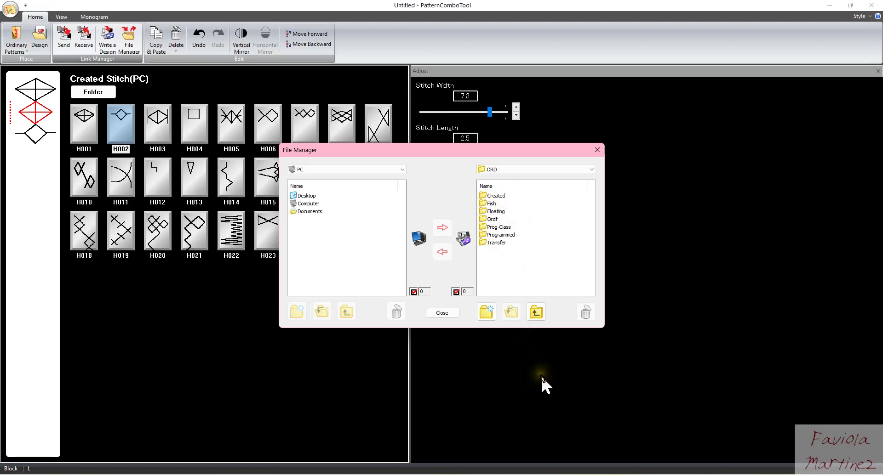
Magnify the screen to 200% and open the machine's Fish folder within ORD
key(super+plus)
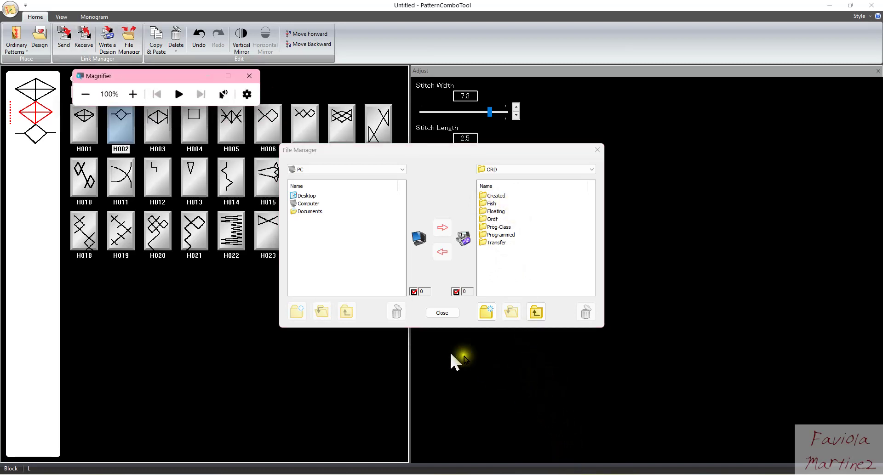
click(133, 94)
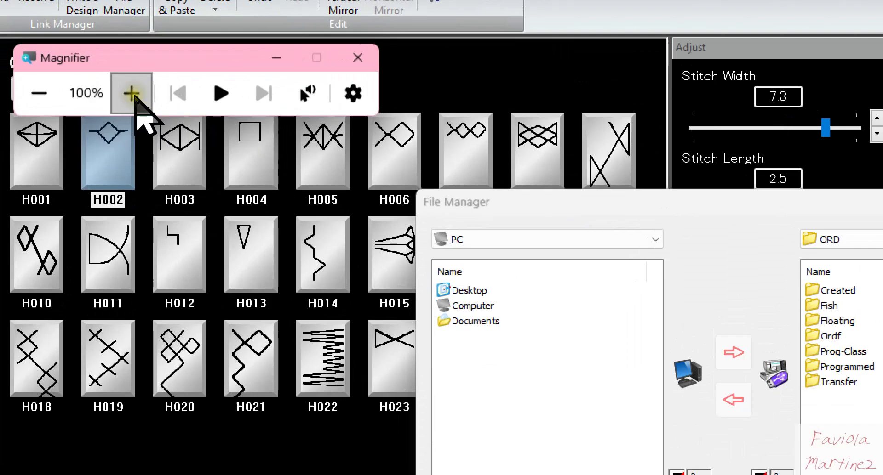
drag(649, 203, 443, 151)
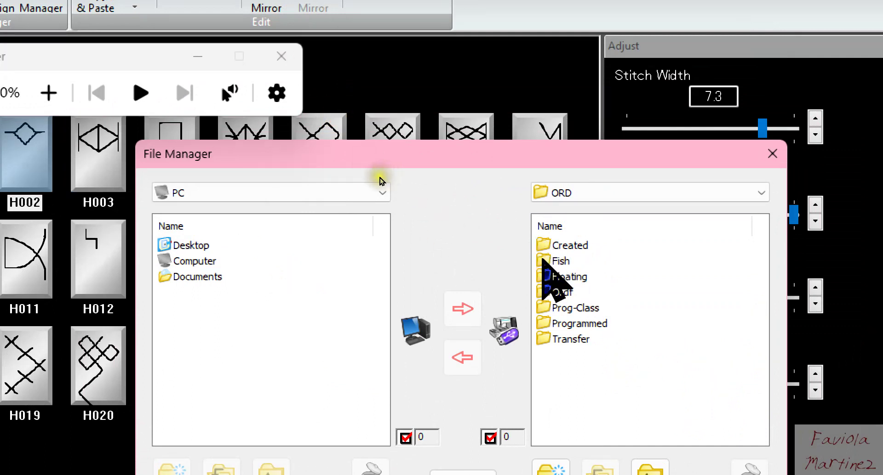
double_click(556, 261)
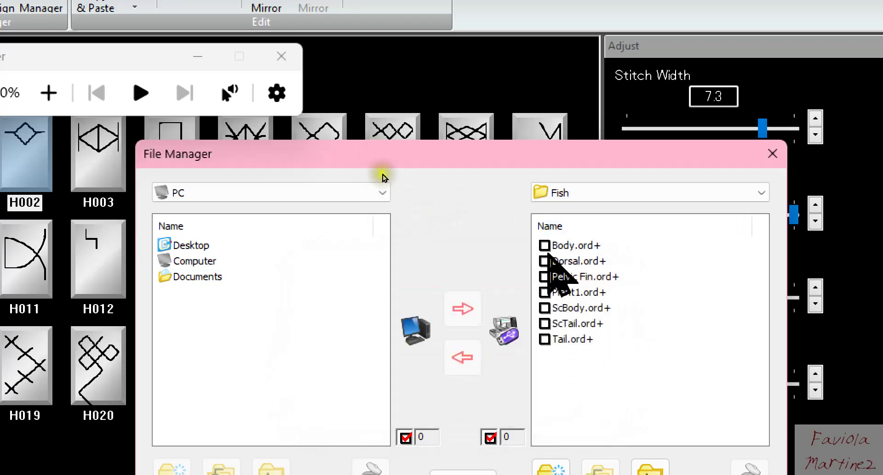
click(388, 243)
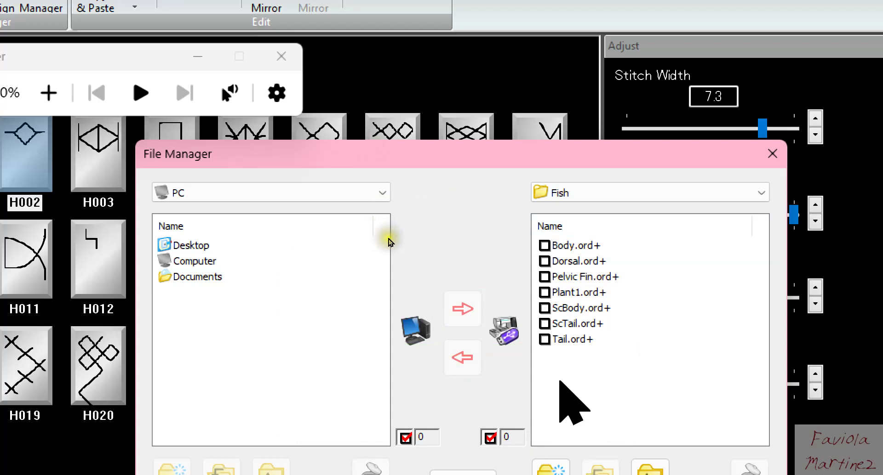
click(381, 170)
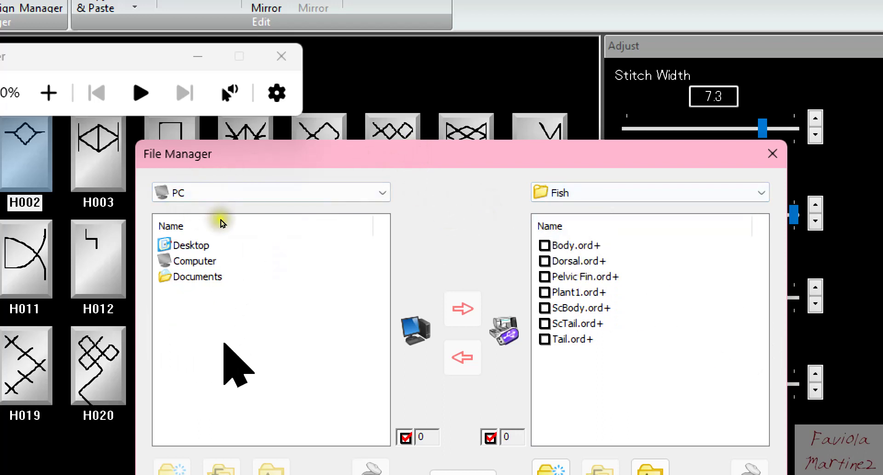
Mark all the machine's Fish files for transfer: Body, Dorsal, Pelvic Fin, Plant1, ScBody, ScTail and Tail
click(544, 246)
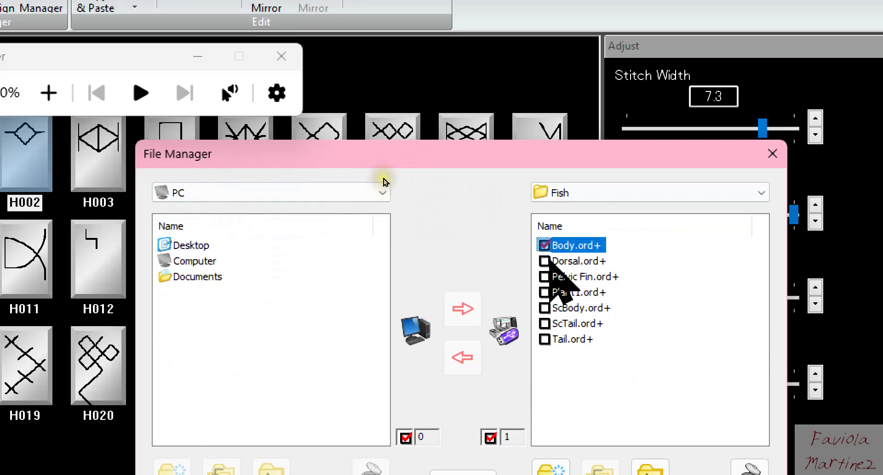
click(544, 262)
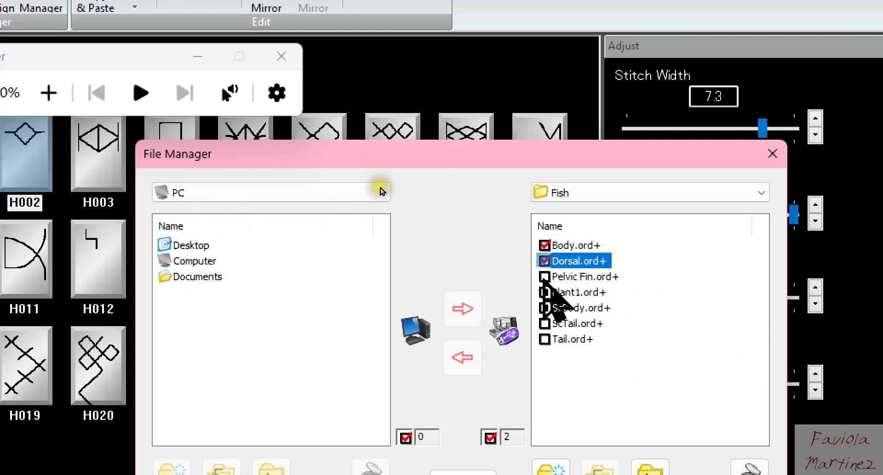
click(544, 276)
click(544, 292)
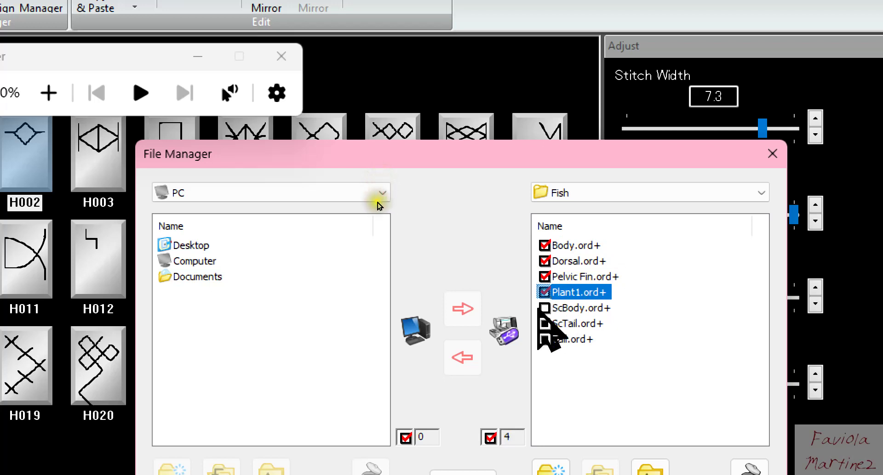
click(545, 308)
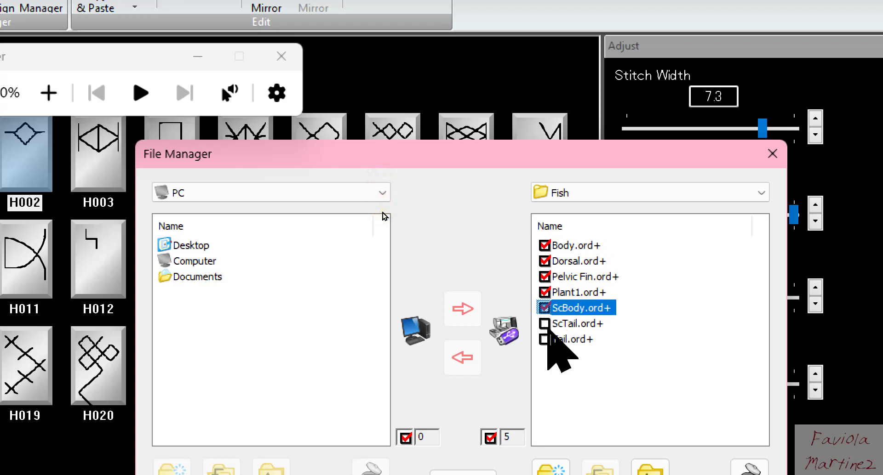
click(545, 339)
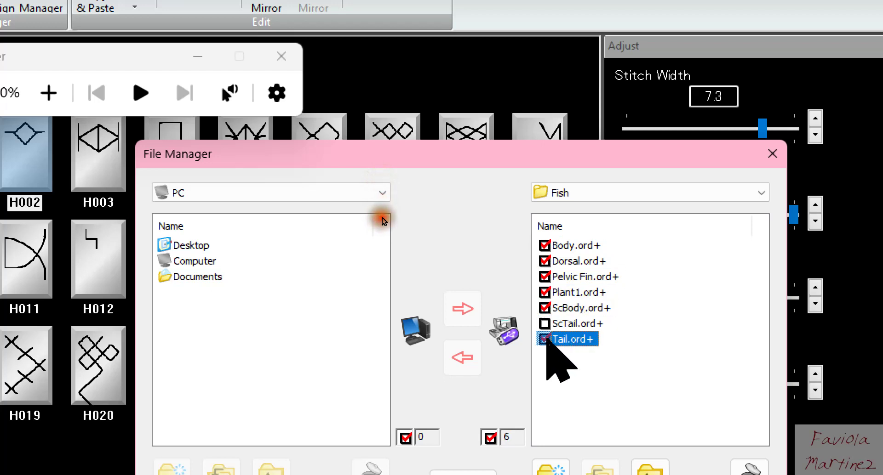
click(544, 324)
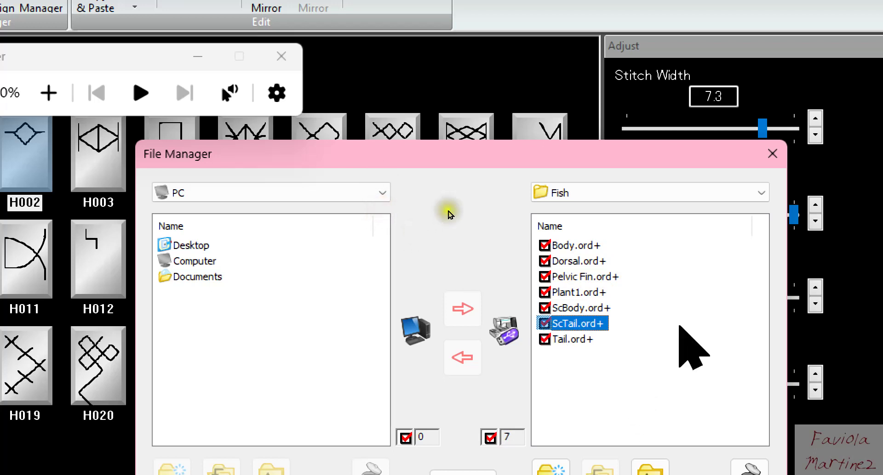
click(414, 240)
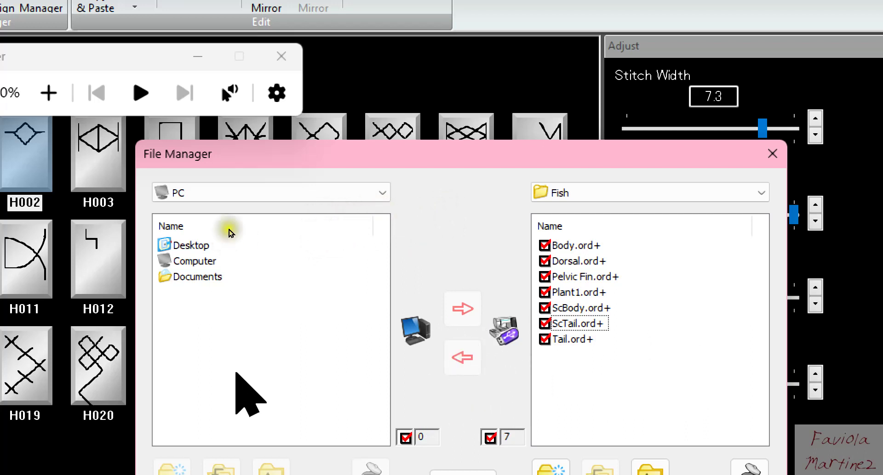
Browse the PC side from Files (D:) through the embroidery folder, 15KMachine and Ord to the Fish folder
click(165, 277)
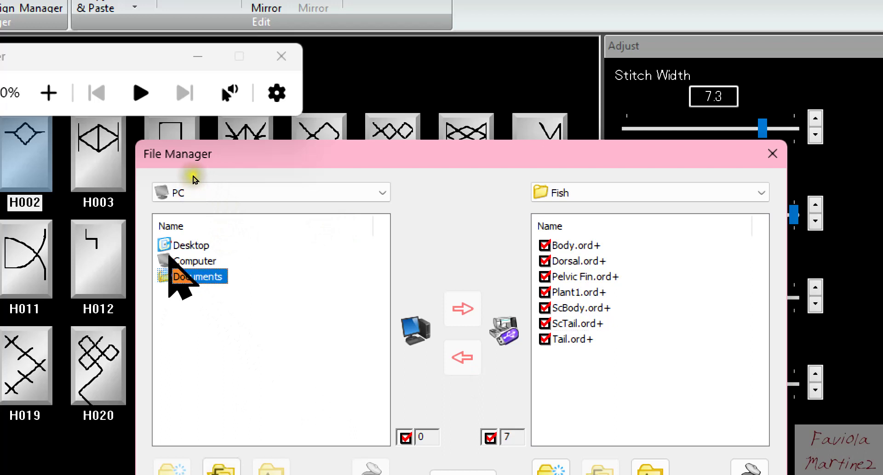
double_click(167, 261)
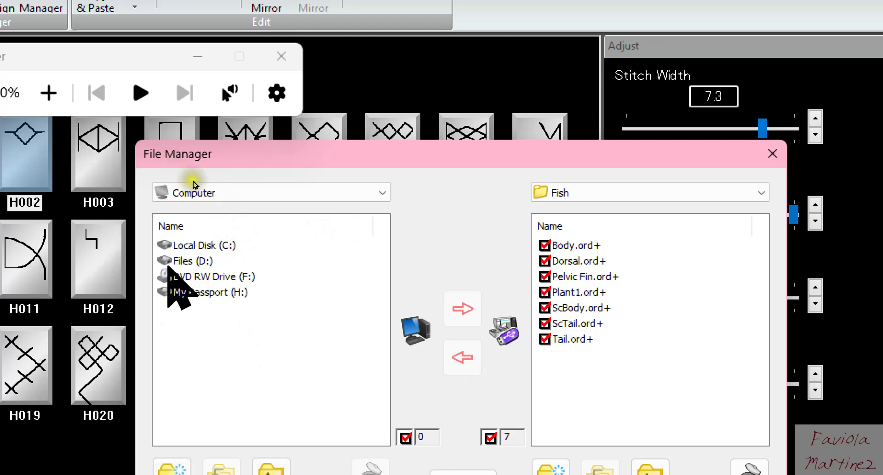
double_click(175, 261)
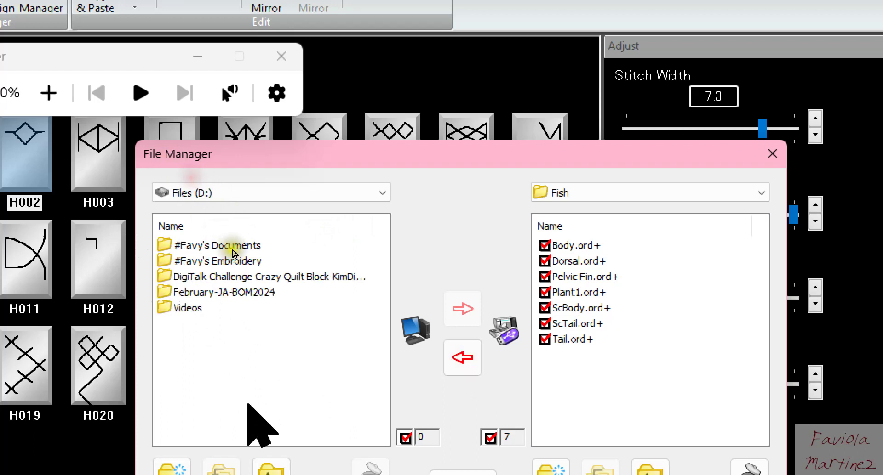
double_click(168, 261)
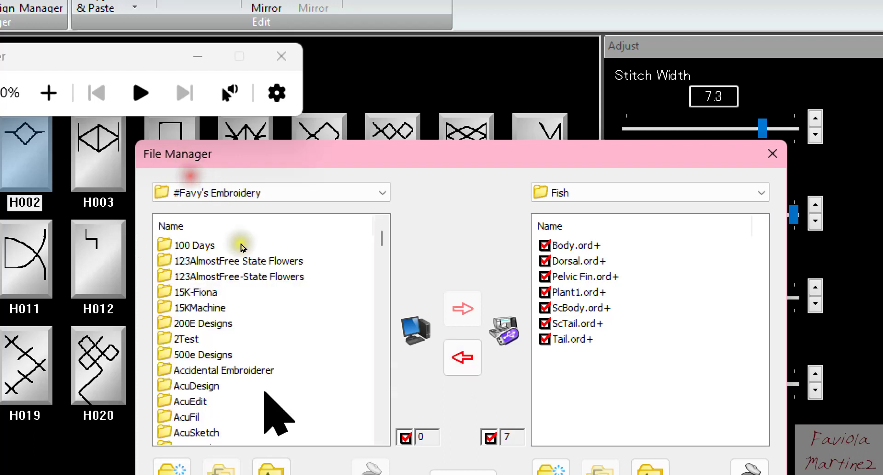
click(184, 308)
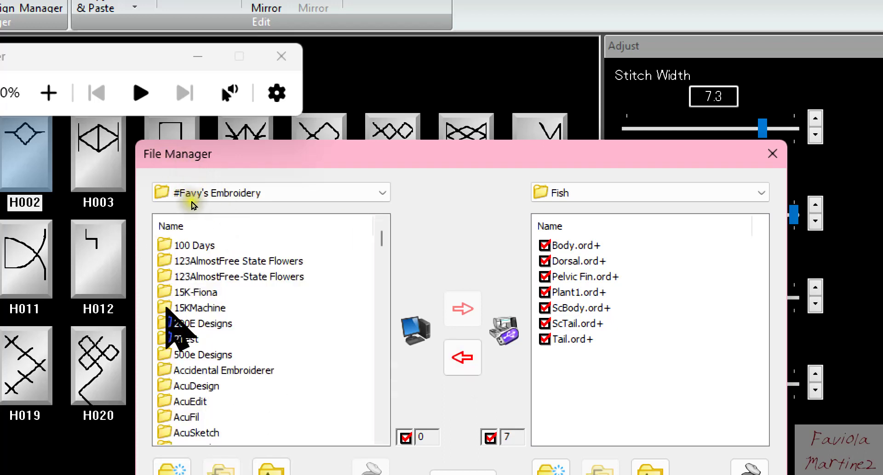
double_click(184, 308)
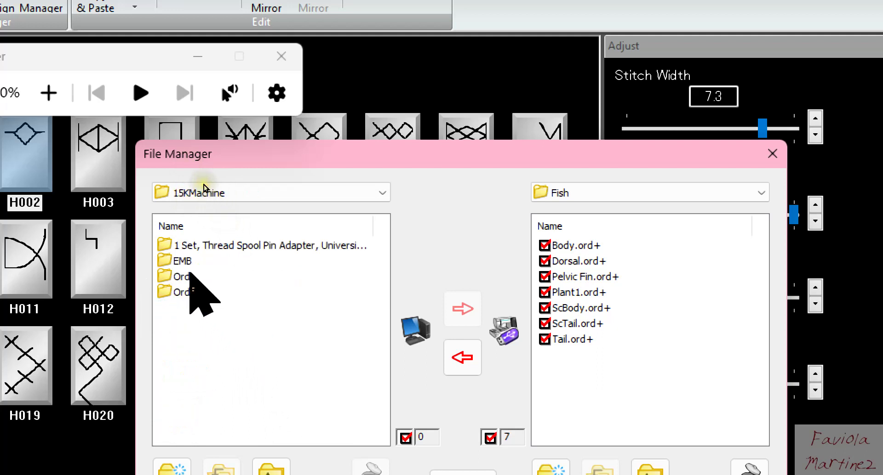
click(166, 277)
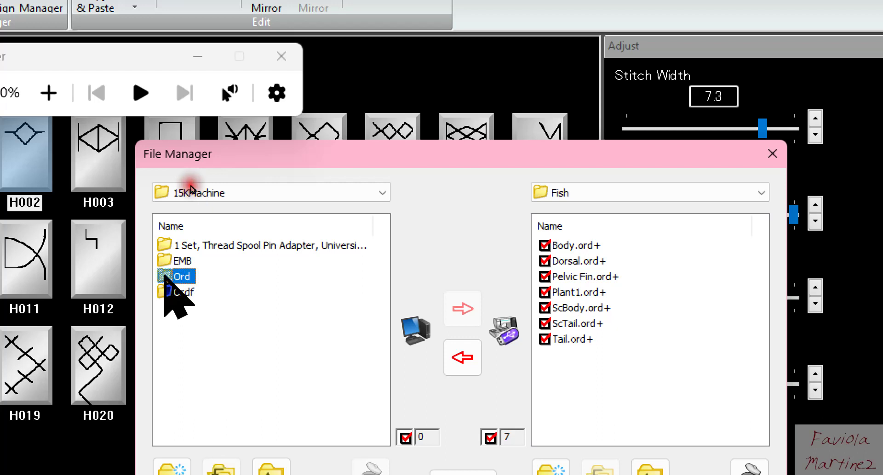
double_click(165, 277)
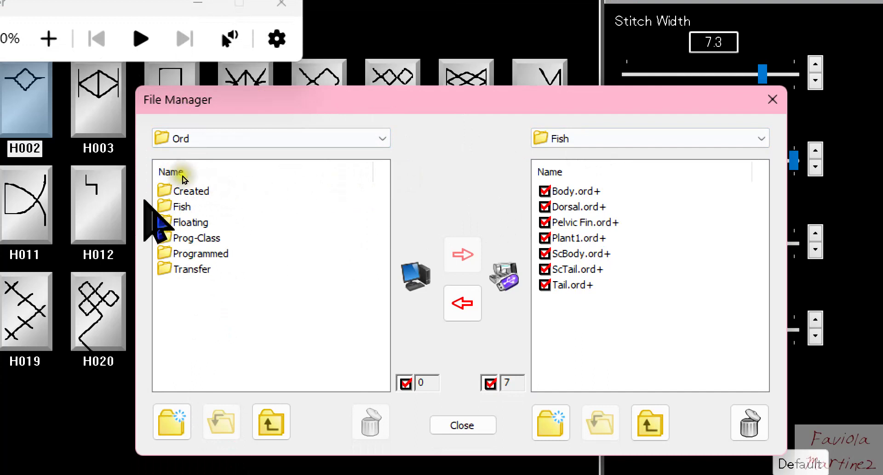
click(192, 179)
click(198, 147)
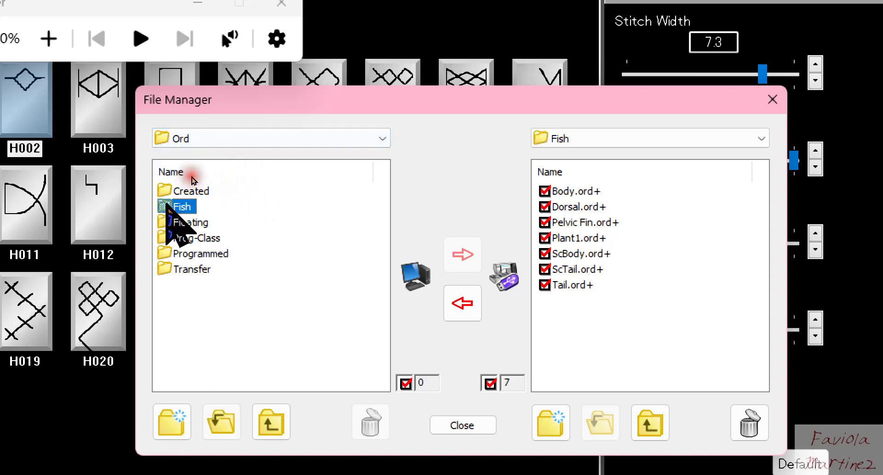
double_click(182, 207)
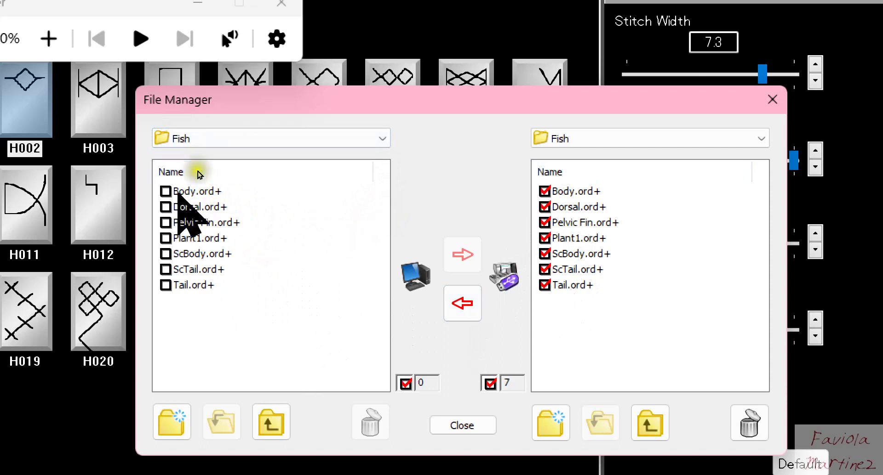
Try to copy the marked Fish files from the machine to the PC, cancelling instead of replacing existing files
click(462, 303)
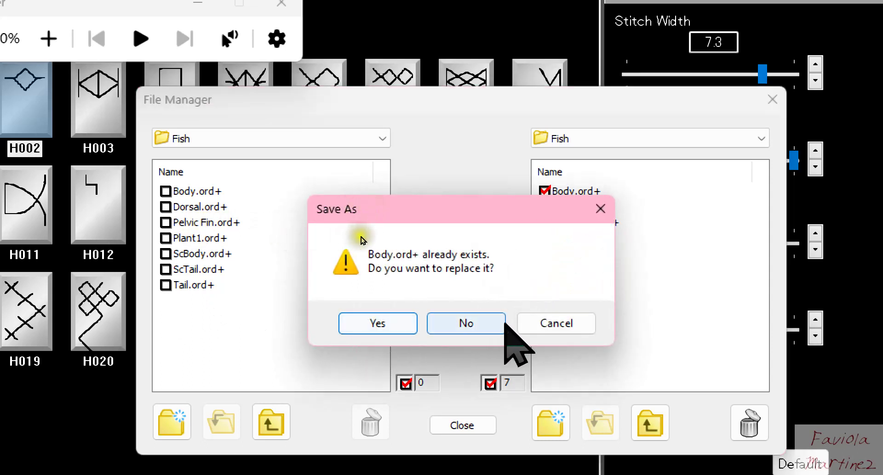
click(461, 327)
click(562, 324)
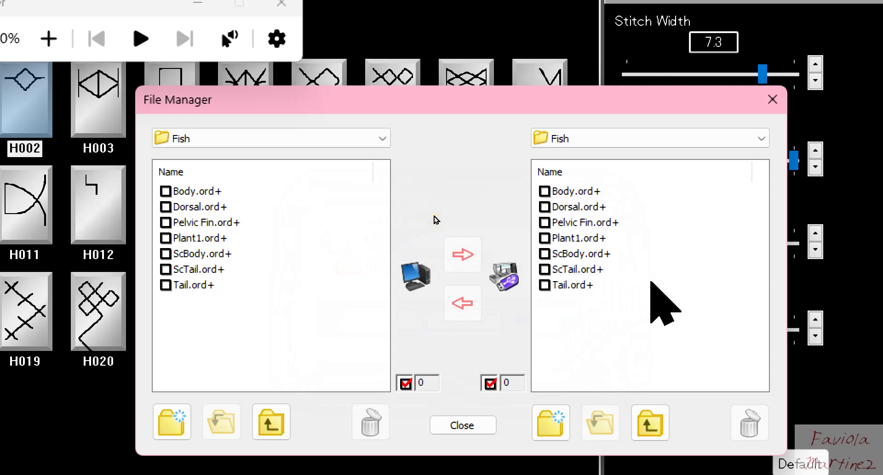
Close the File Manager and return the Magnifier to 100%
click(571, 139)
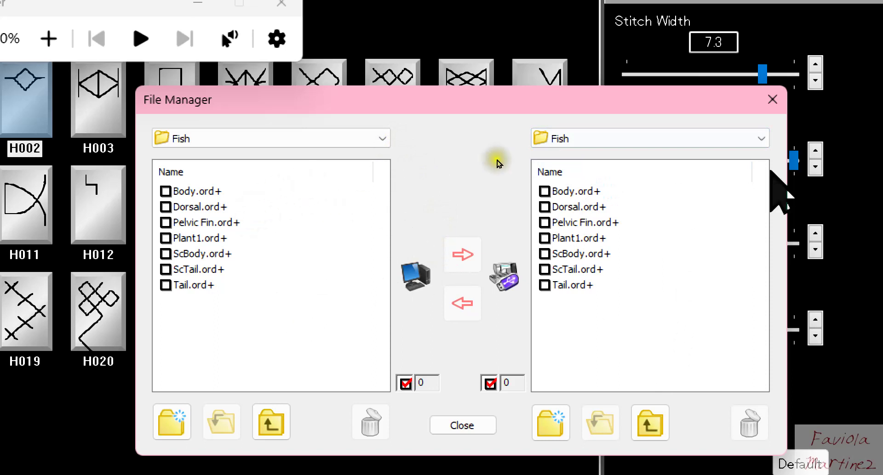
click(772, 98)
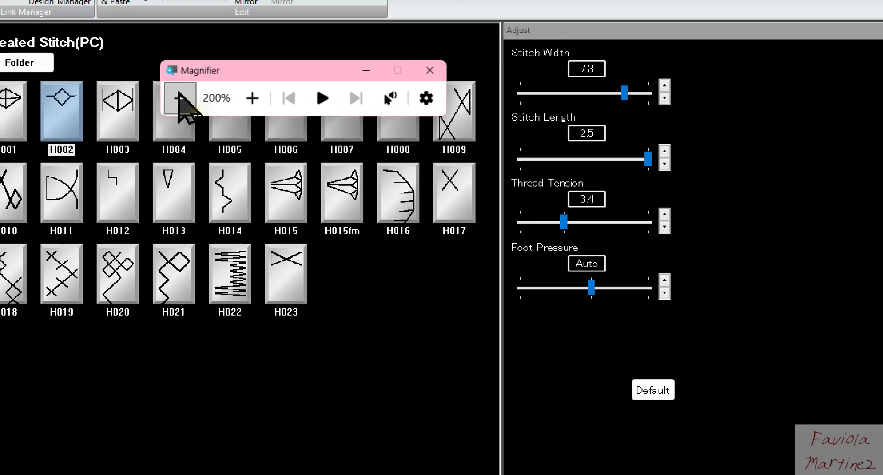
click(180, 97)
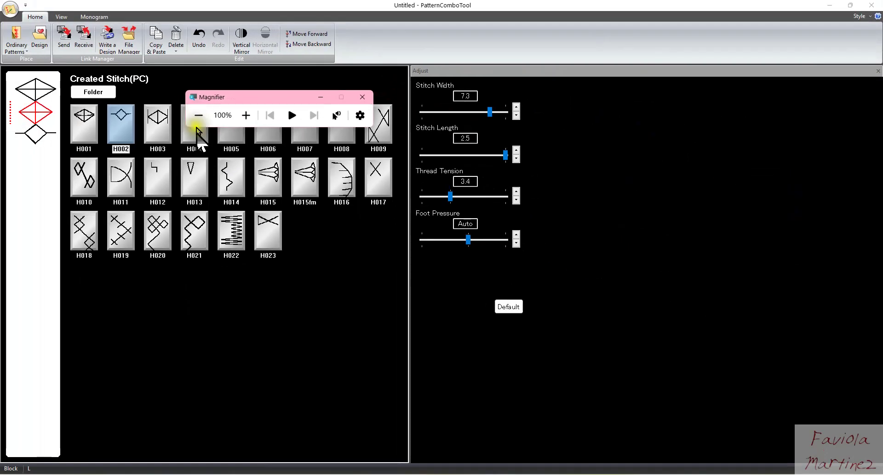
drag(248, 150, 220, 355)
click(251, 353)
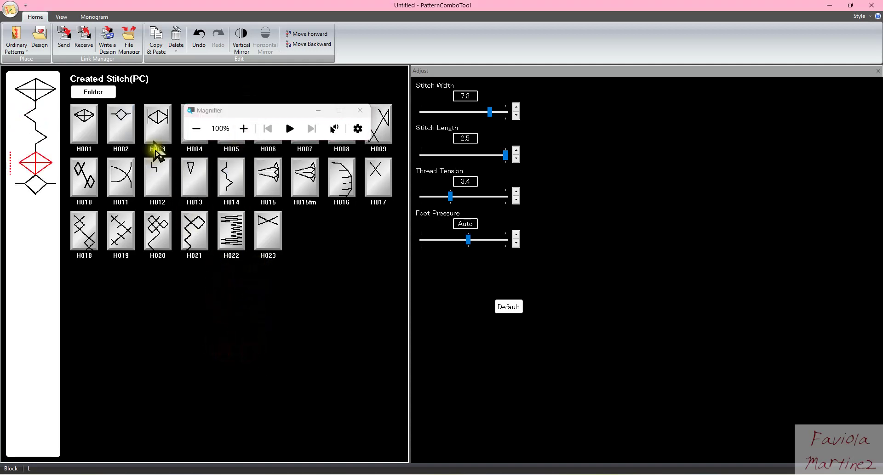
Open the File Manager and browse the PC side from Files (D:) through the embroidery folder, 15KMachine and Ord to the Programmed folder
click(133, 41)
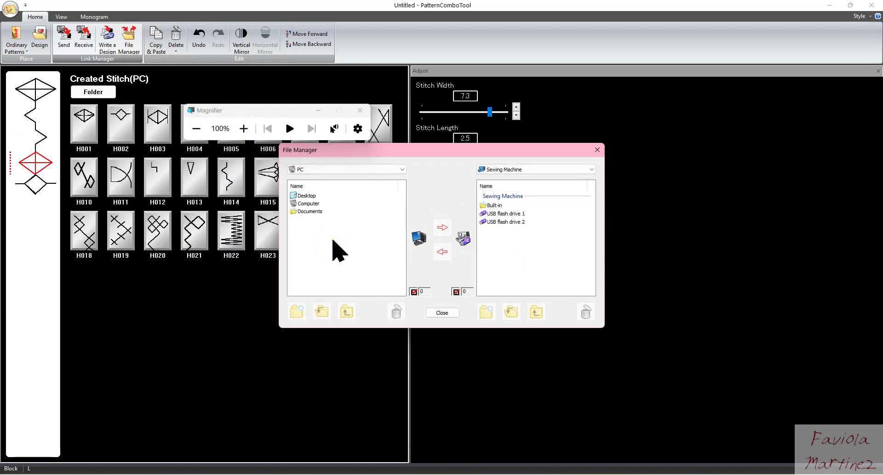
double_click(294, 203)
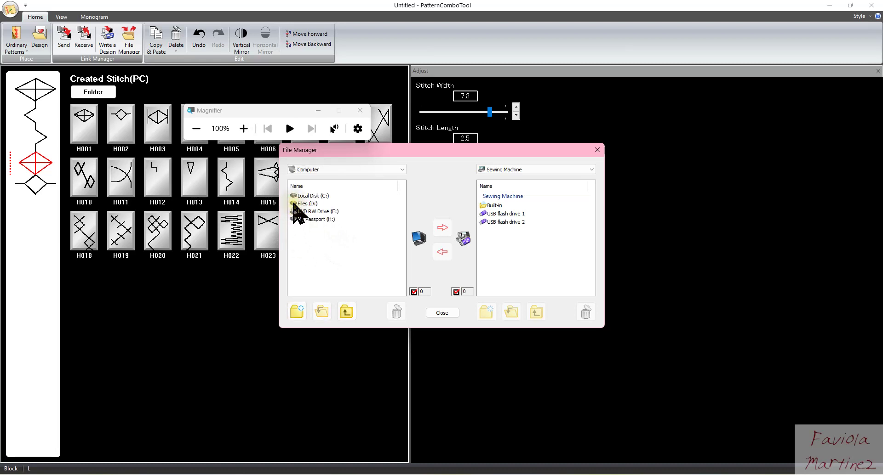
double_click(293, 203)
click(294, 203)
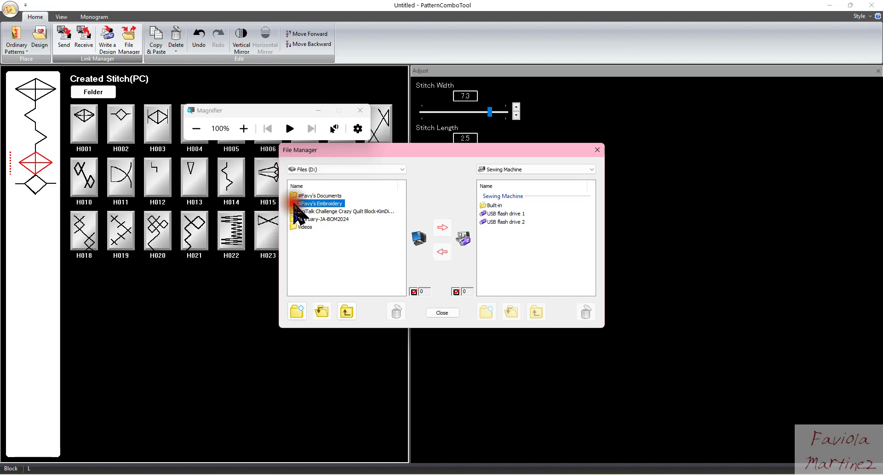
double_click(295, 204)
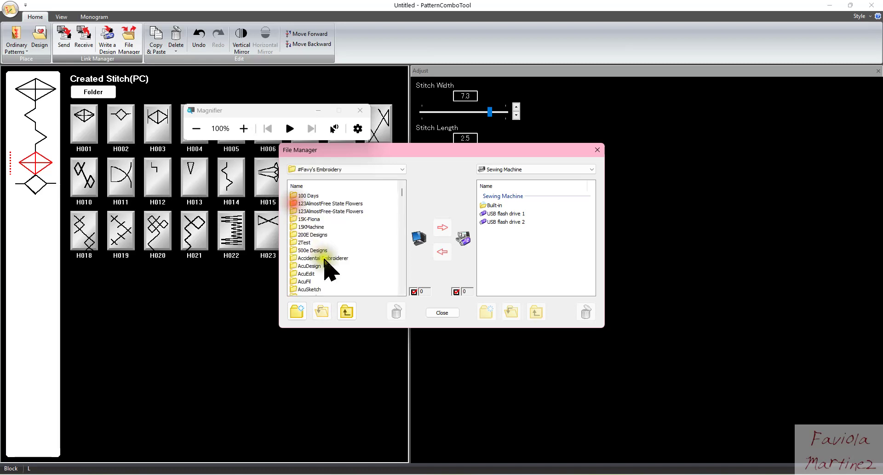
double_click(295, 227)
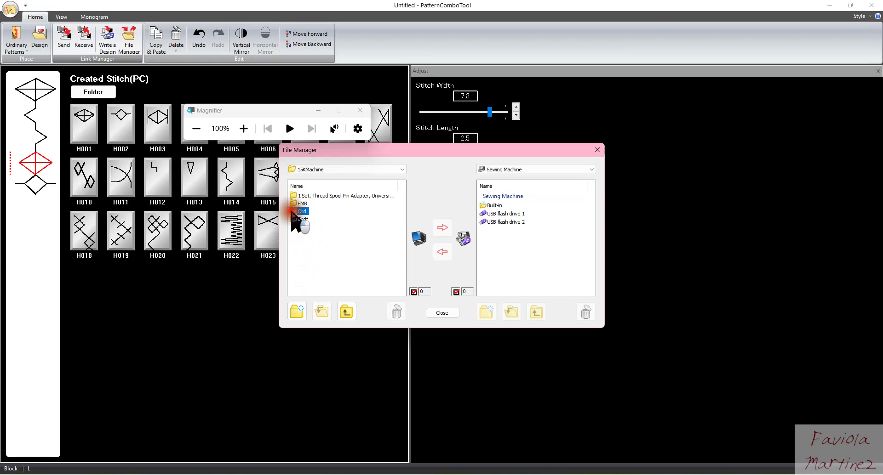
double_click(297, 212)
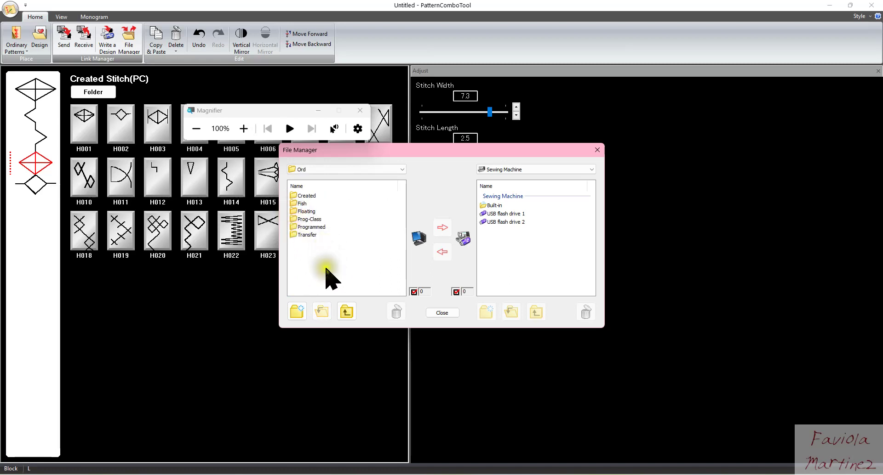
double_click(294, 227)
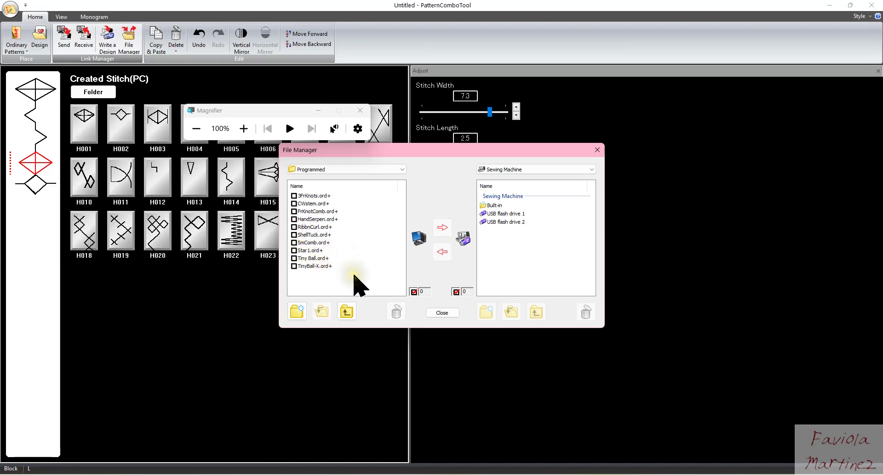
Mark TinyBall-X.ord+ on the PC side and open the sewing machine's Built-in ORD folder as the transfer destination
click(292, 267)
click(448, 258)
click(497, 174)
click(491, 209)
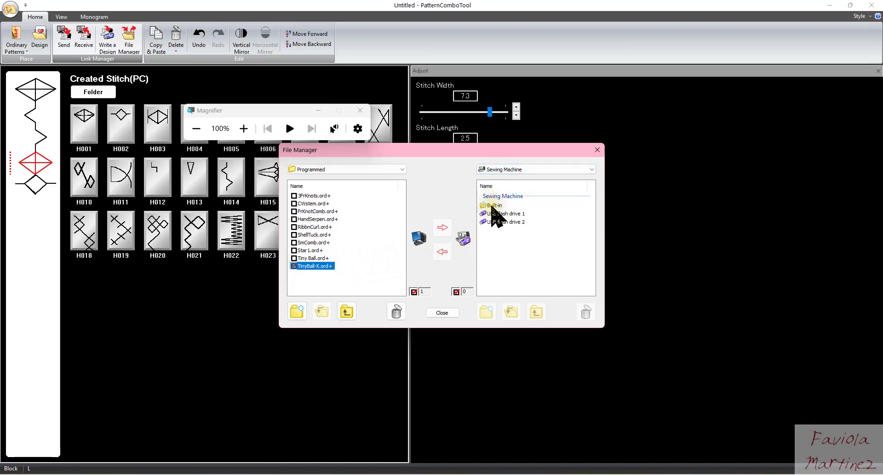
click(484, 214)
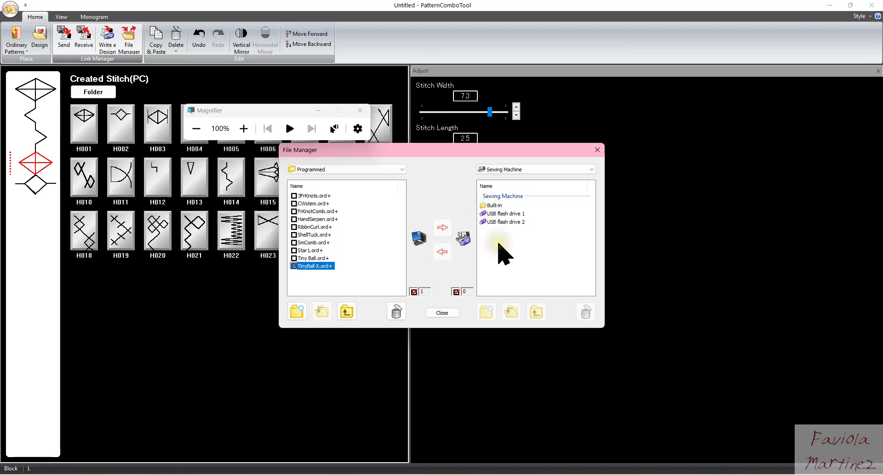
click(497, 279)
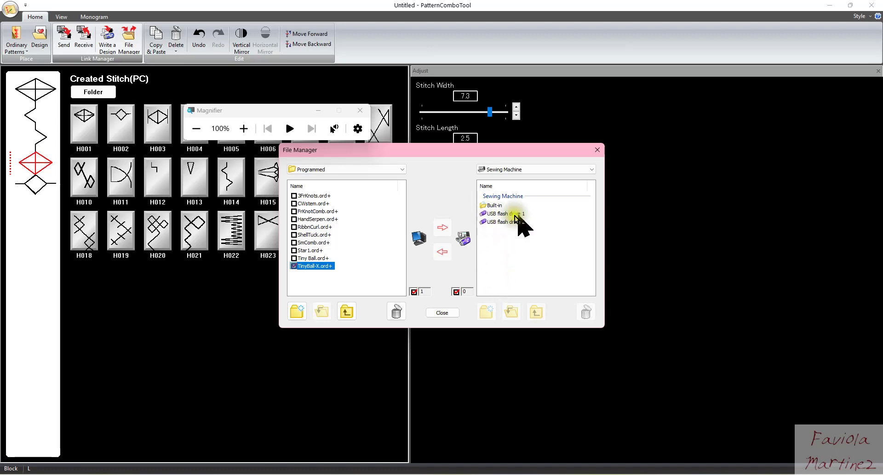
click(489, 206)
double_click(487, 207)
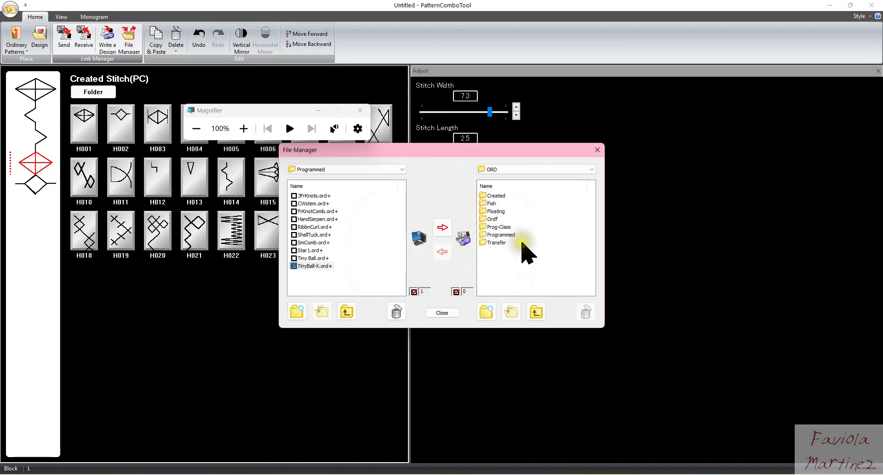
click(526, 261)
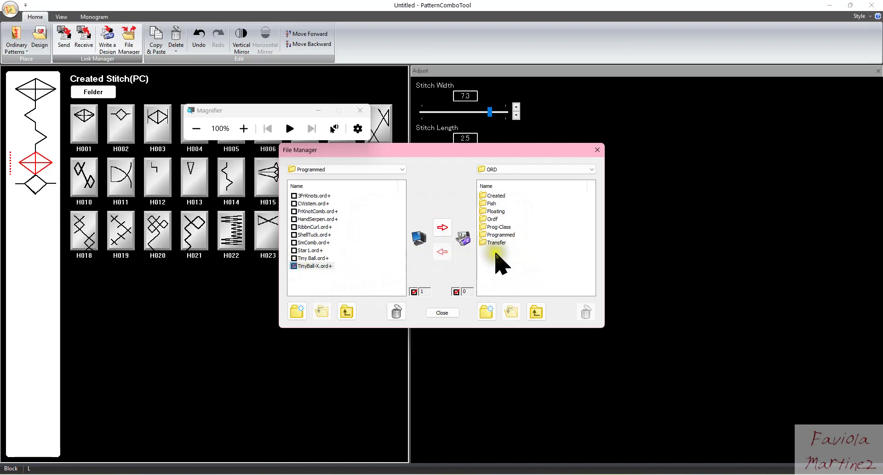
Open the Transfer folder in the sewing machine's ORD location and copy the marked TinyBall-X.ord+ from the PC into it
click(502, 171)
click(590, 170)
click(591, 170)
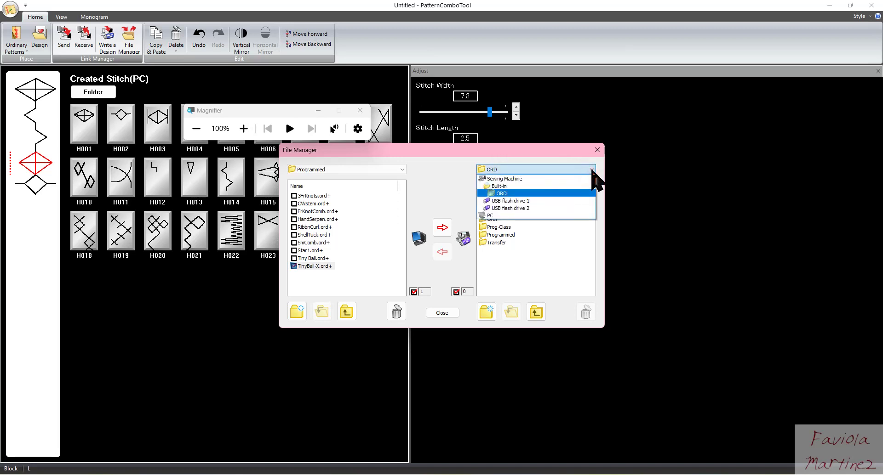
click(558, 262)
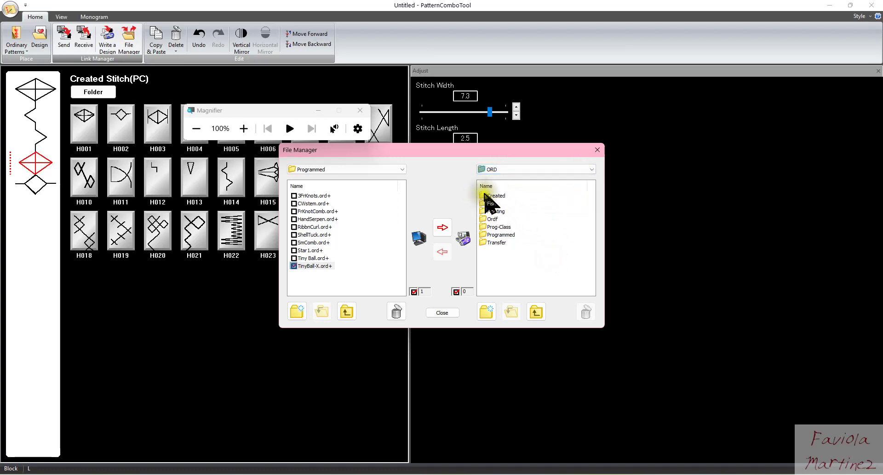
double_click(485, 243)
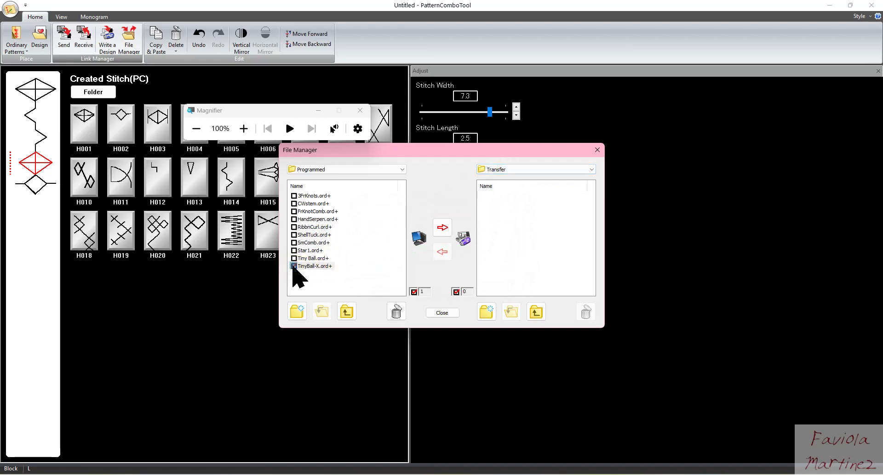
click(445, 230)
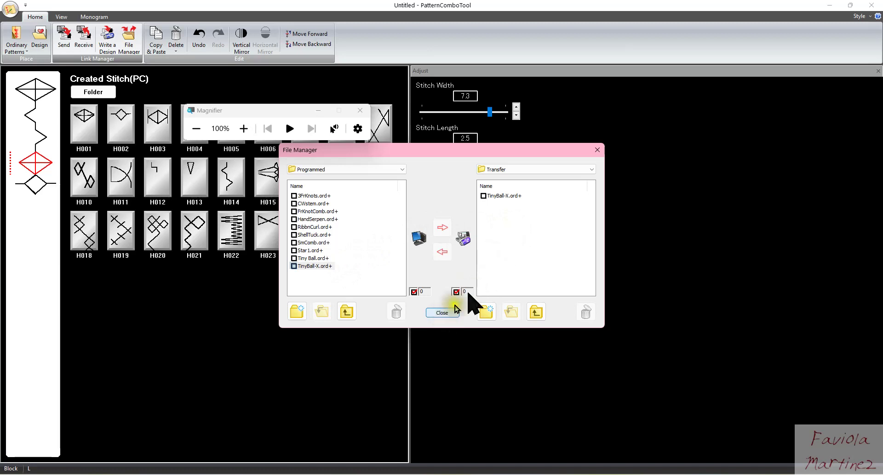
Close the File Manager and minimize the Magnifier window to uncover the created stitches
click(597, 150)
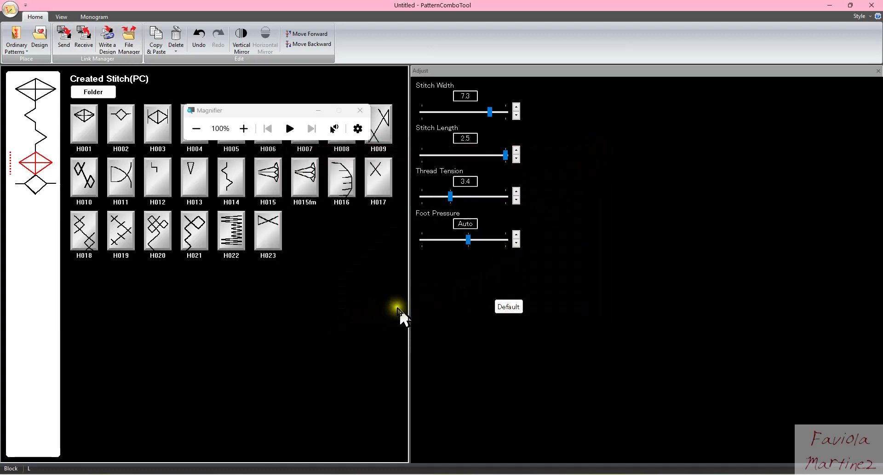
click(318, 110)
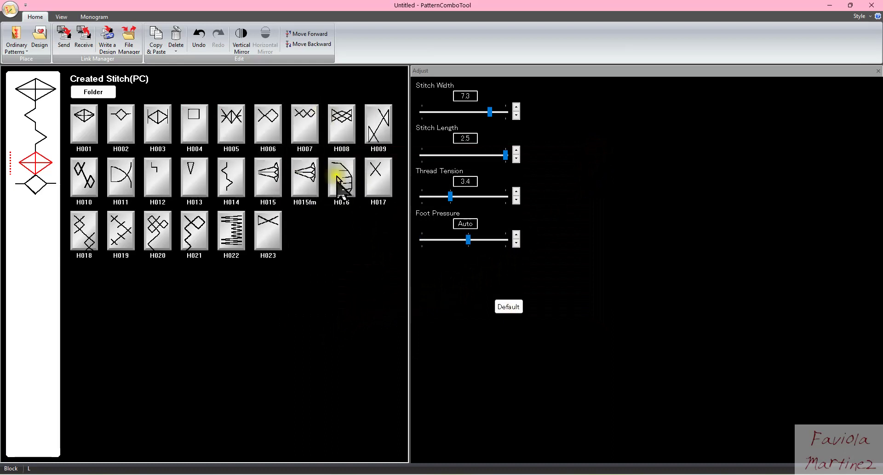